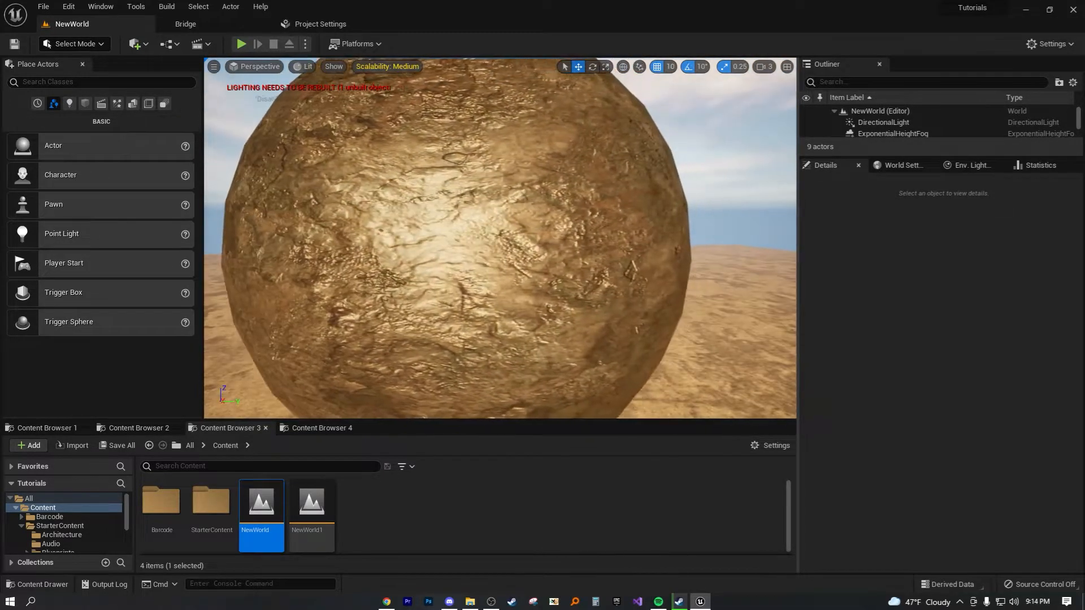
Examine the golden metal sphere's surface relief and the surrounding scene from near and far
right_drag(500, 238, 606, 297)
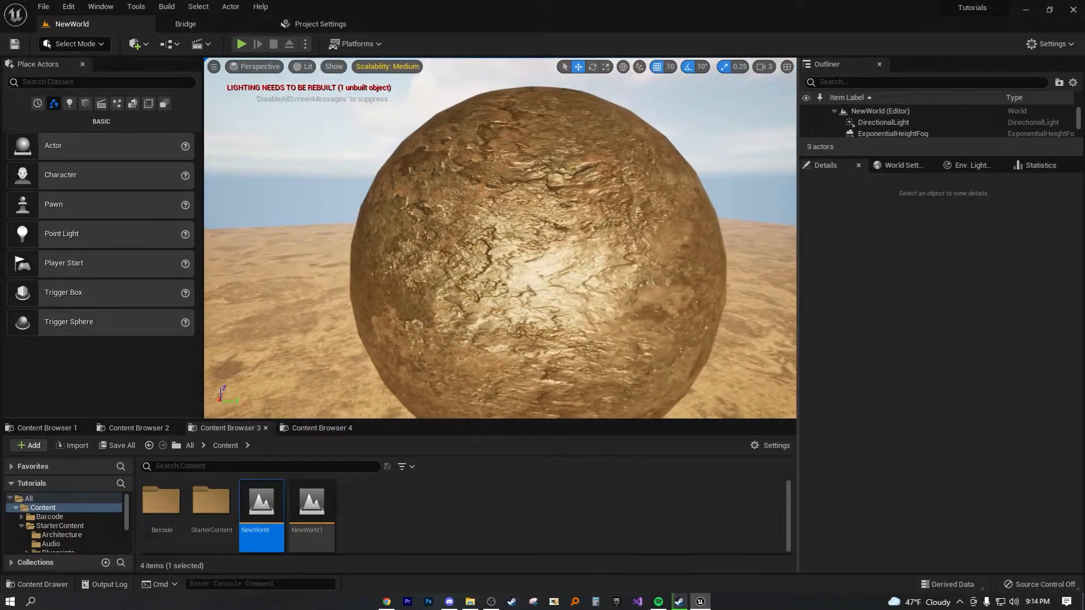
right_drag(500, 237, 542, 238)
key(s)
key(w)
right_drag(604, 246, 610, 247)
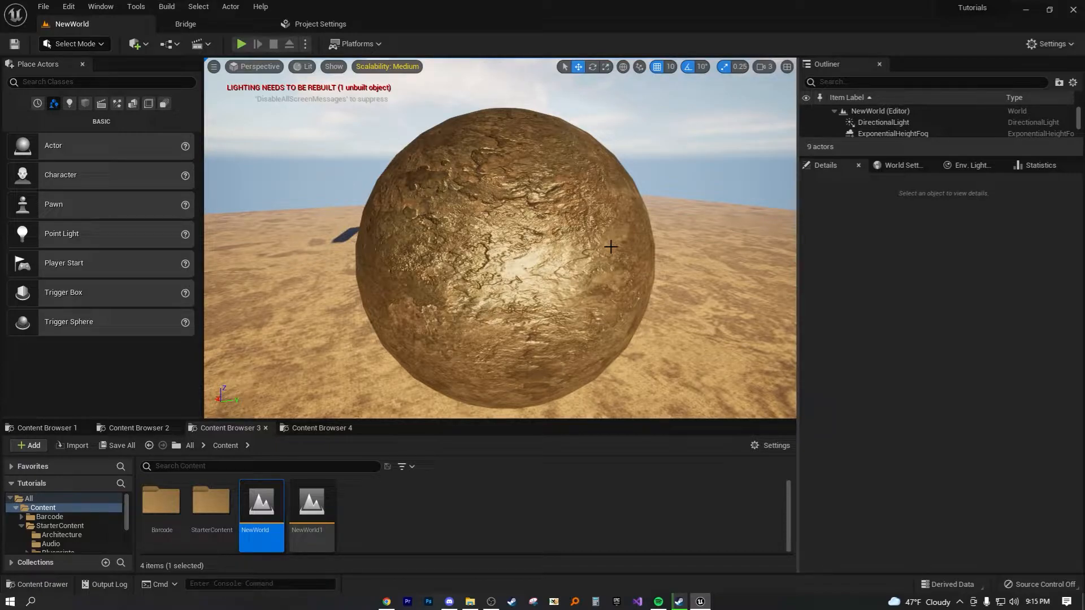
mouse_move(719, 233)
right_down()
mouse_move(628, 235)
mouse_move(509, 212)
mouse_move(519, 222)
mouse_move(491, 240)
mouse_move(412, 234)
mouse_move(650, 266)
mouse_move(761, 226)
mouse_move(716, 239)
right_up()
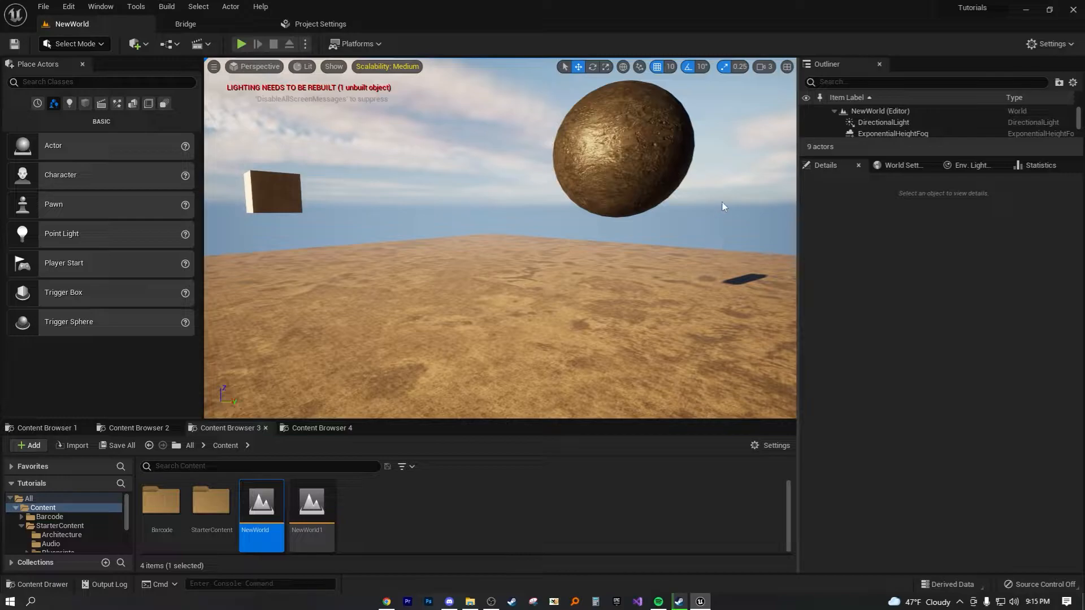
mouse_move(663, 219)
right_down()
mouse_move(675, 208)
mouse_move(660, 222)
mouse_move(653, 212)
right_up()
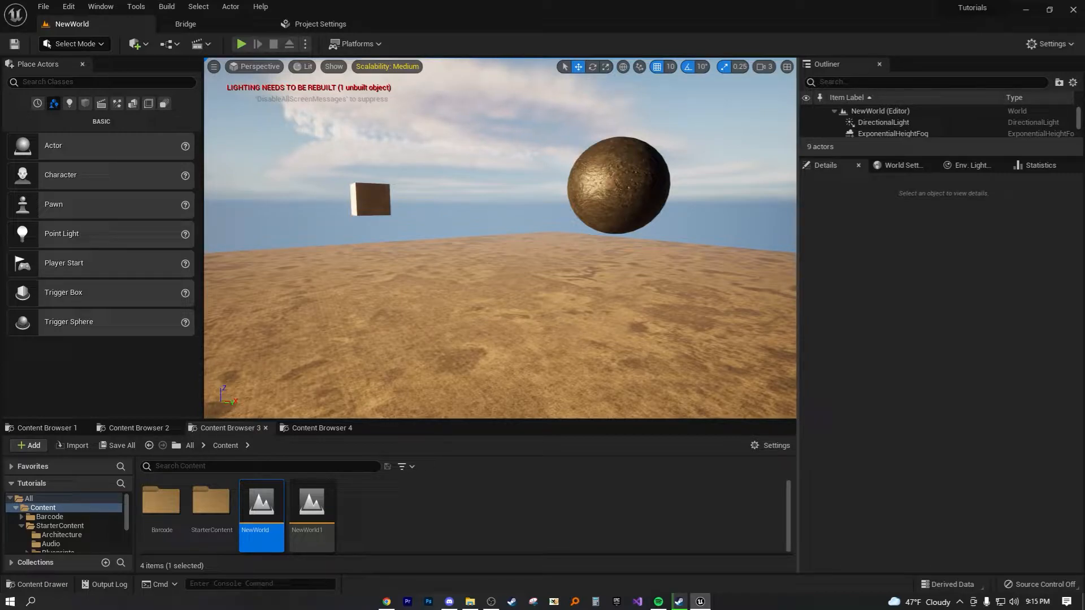
right_drag(663, 220, 667, 219)
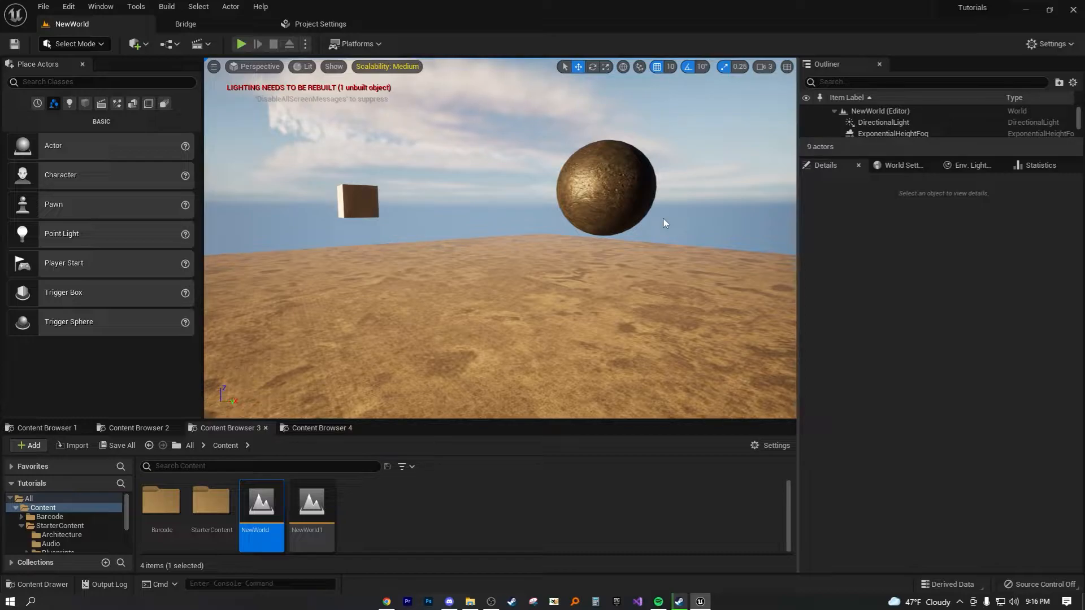
right_drag(663, 219, 708, 277)
key(w)
key(s)
key(e)
key(a)
key(w)
key(q)
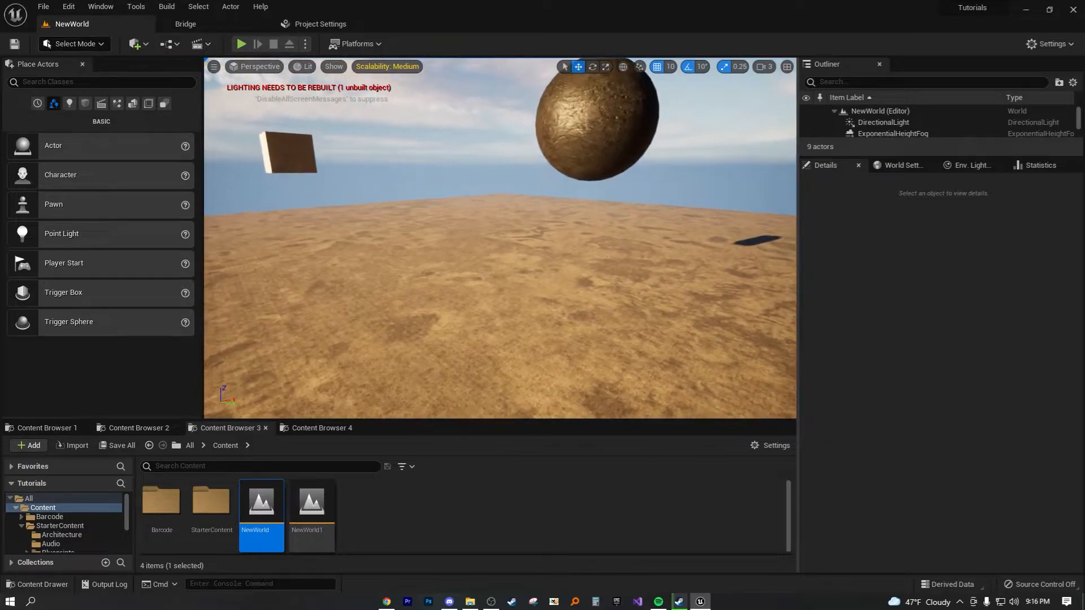
key(e)
mouse_move(625, 221)
right_down()
mouse_move(638, 221)
mouse_move(610, 222)
mouse_move(629, 220)
right_up()
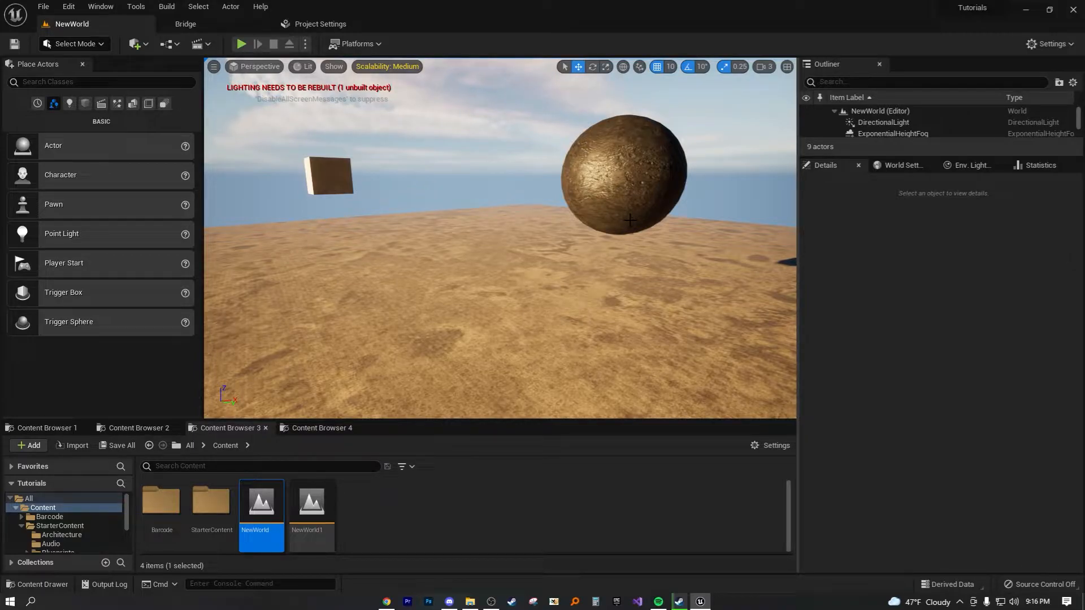
right_drag(629, 220, 710, 199)
key(w)
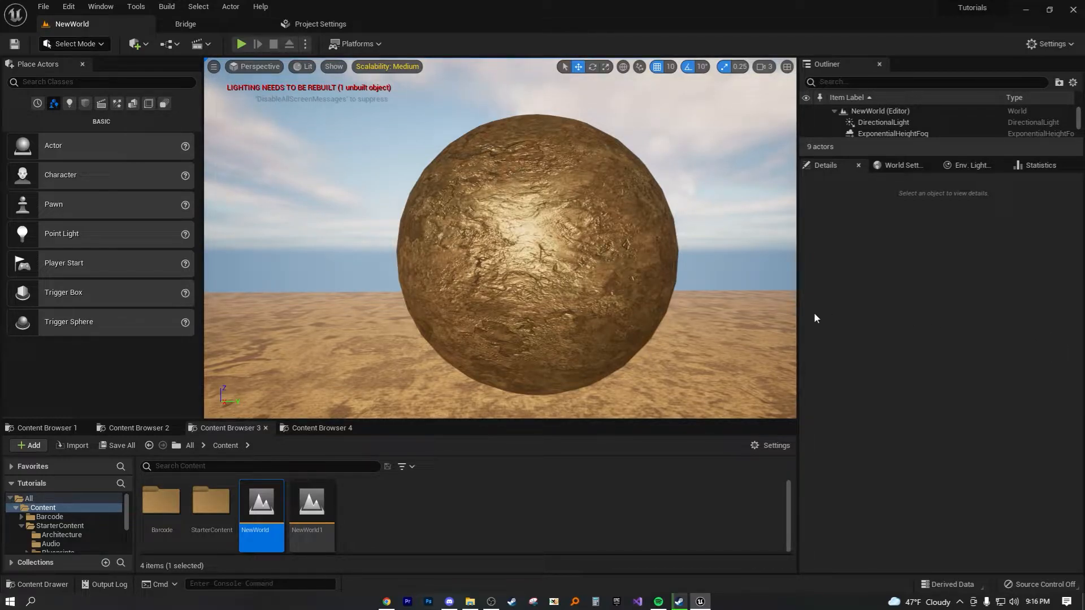
Open the MM_CastIron material from the Content/Barcode/Materials folder and arrange its editor window so the sphere in the level stays visible
click(128, 434)
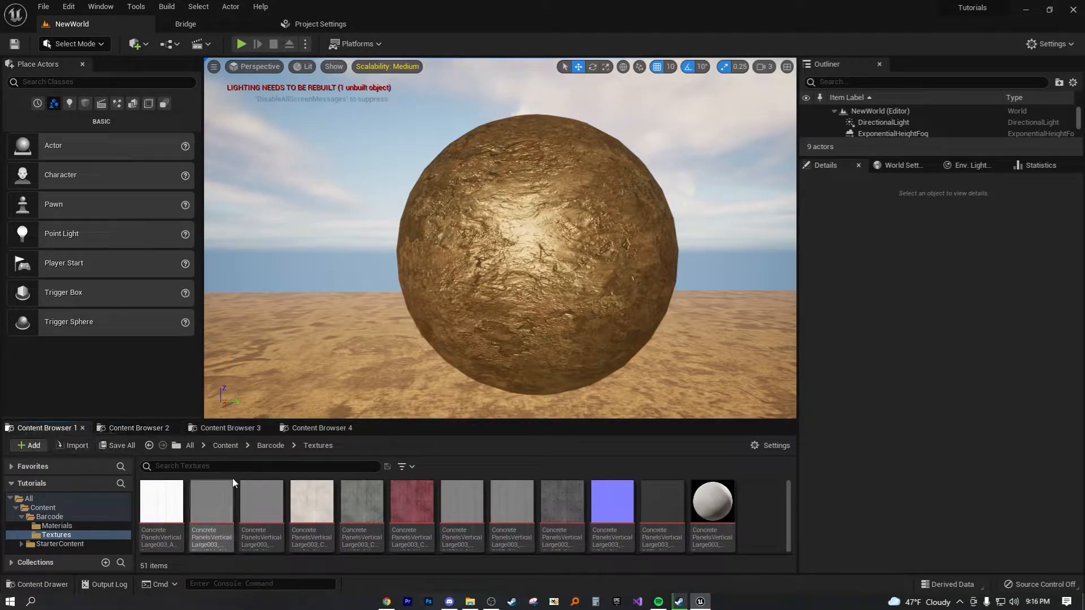
click(226, 445)
double_click(171, 503)
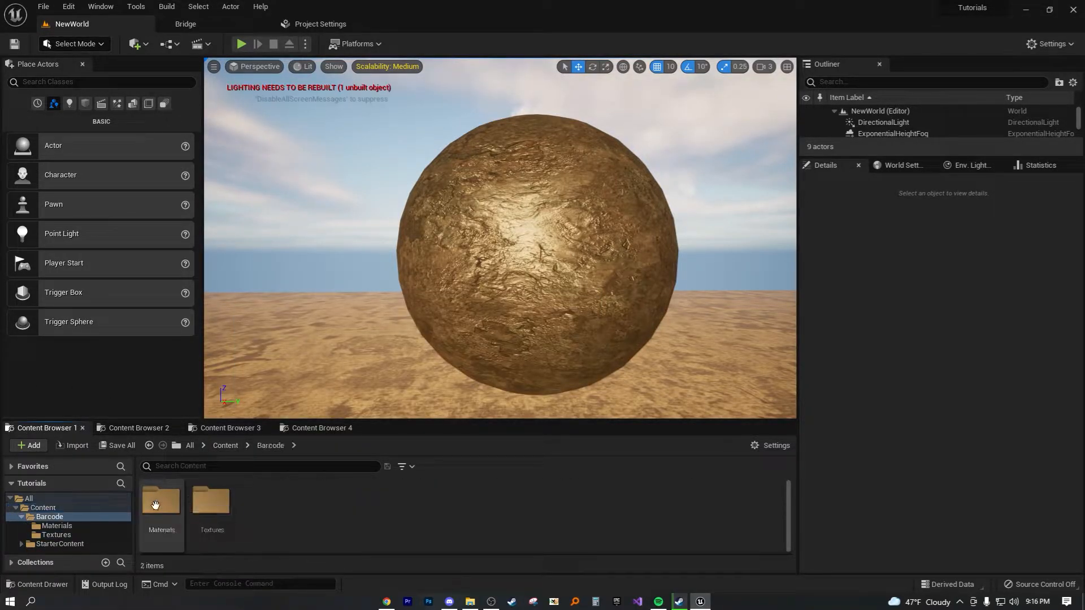
double_click(175, 507)
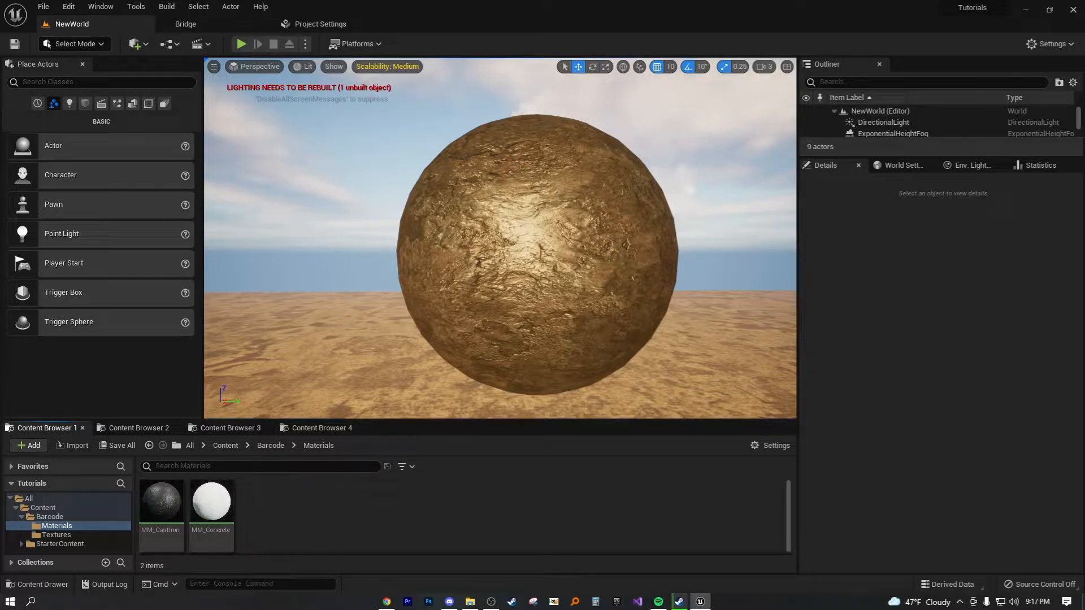
double_click(164, 516)
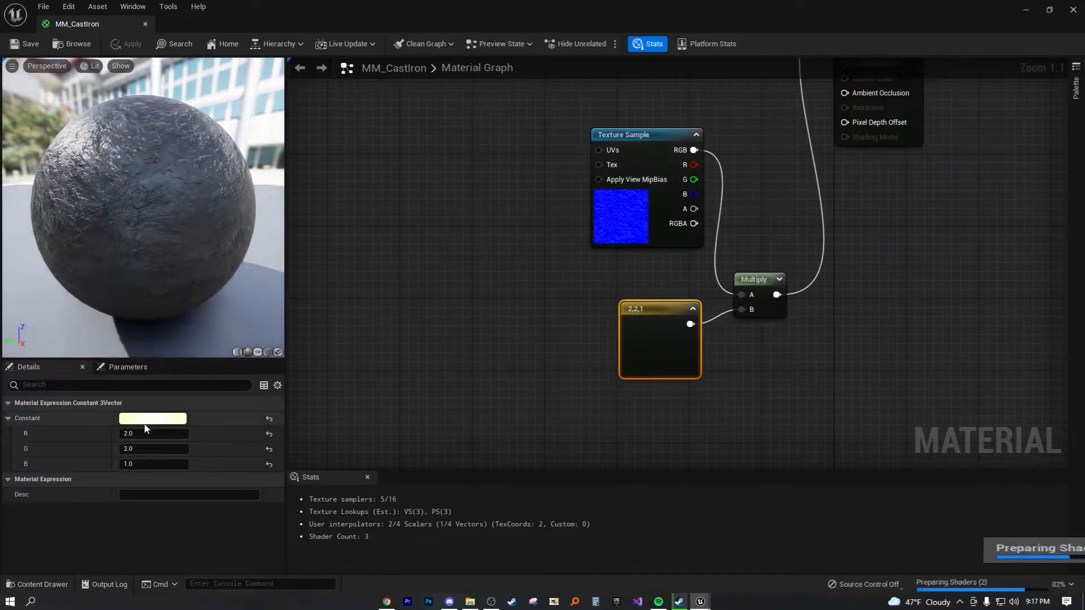
drag(139, 27, 771, 159)
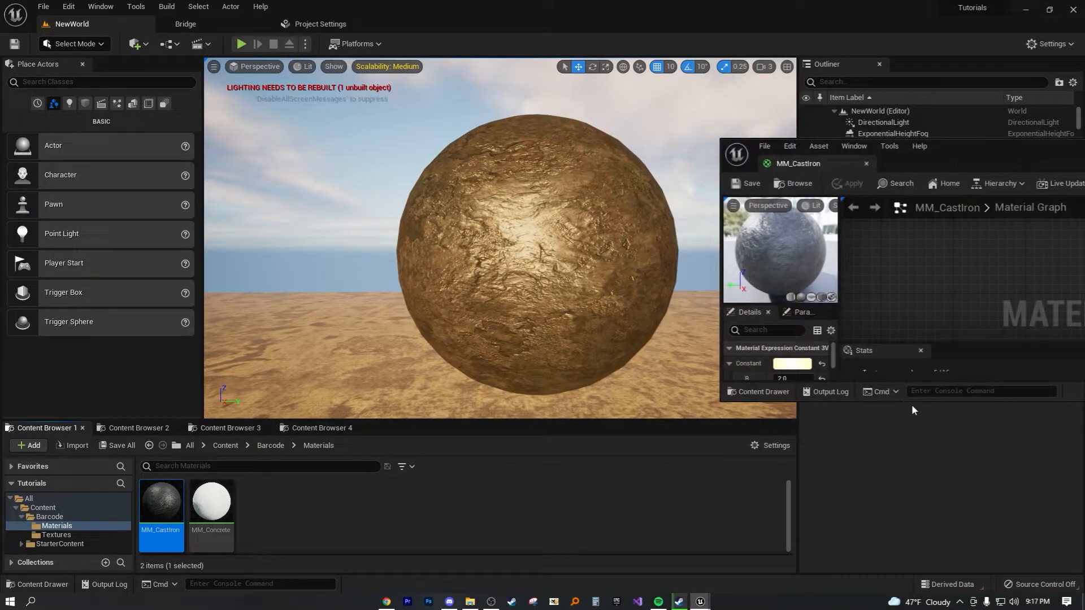
drag(912, 402, 912, 496)
Set the normal multiplier vector's R and G to 1 in MM_CastIron, apply the material, and check the sphere up close
click(797, 434)
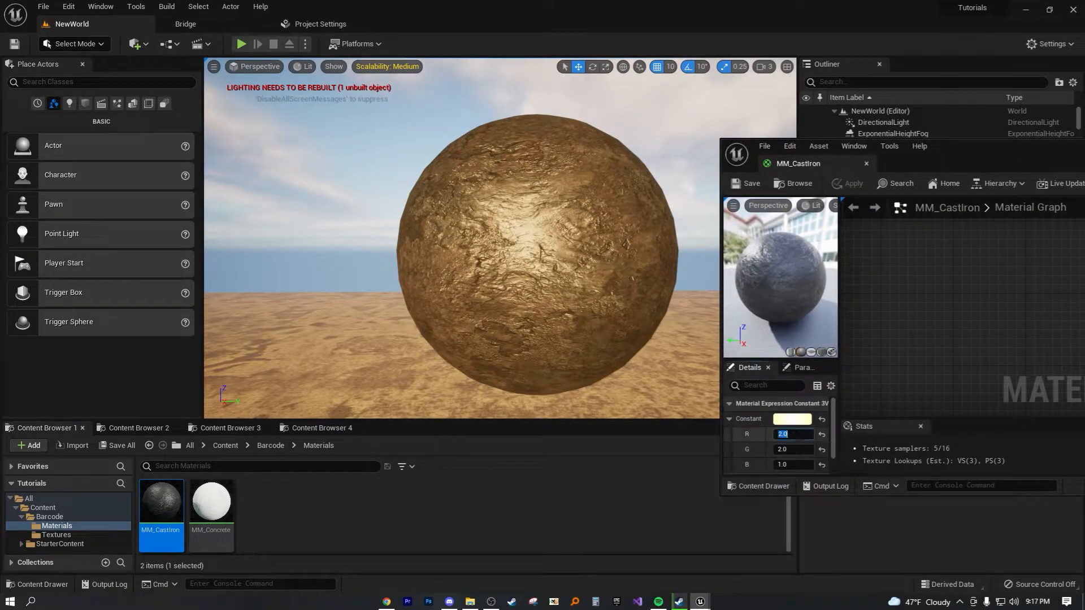
text(1)
key(Tab)
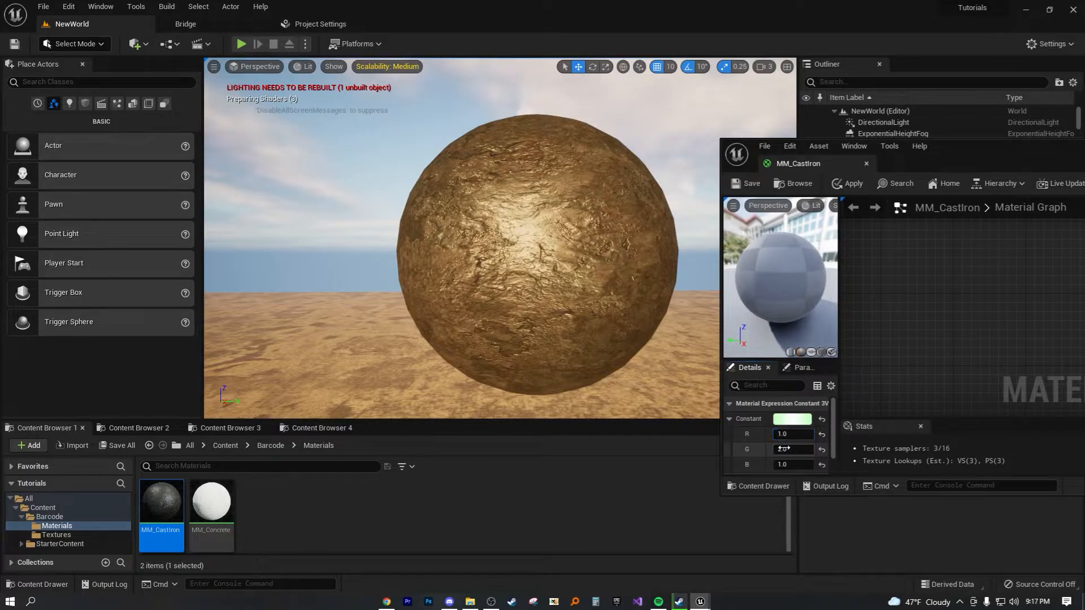
text(1)
key(Return)
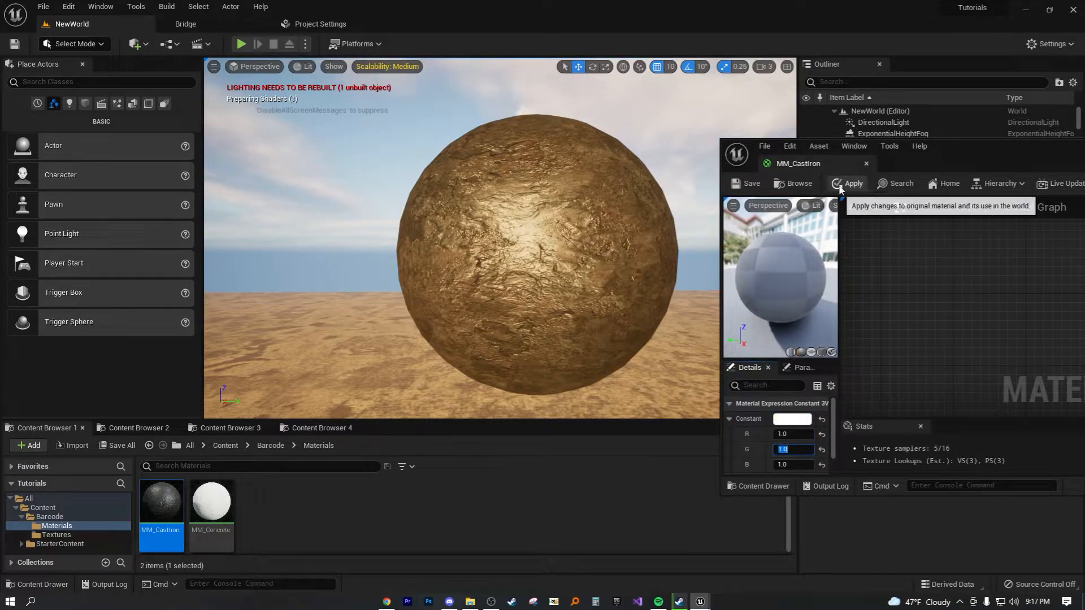
click(842, 185)
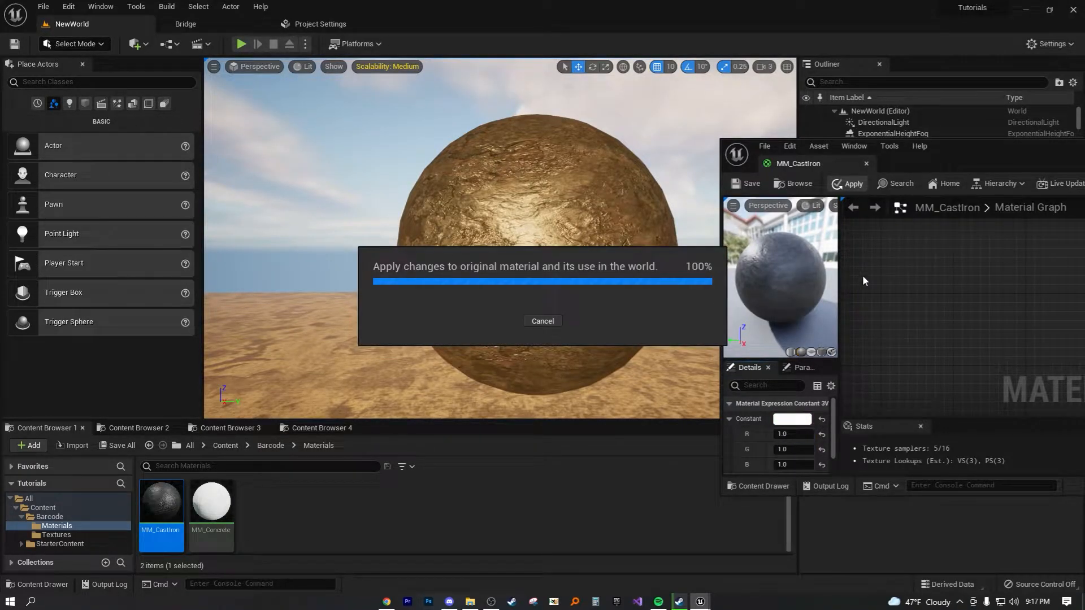
right_drag(680, 271, 646, 260)
key(d)
key(a)
key(w)
key(w)
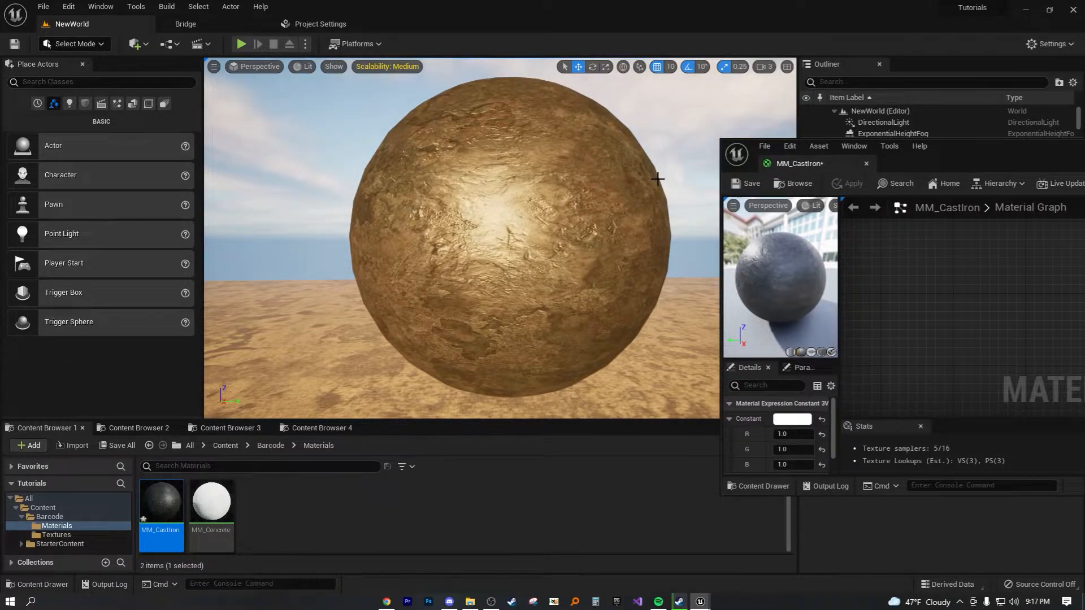
Set the multiplier vector's R and G to 2, apply the material, and compare the sphere's relief
click(790, 434)
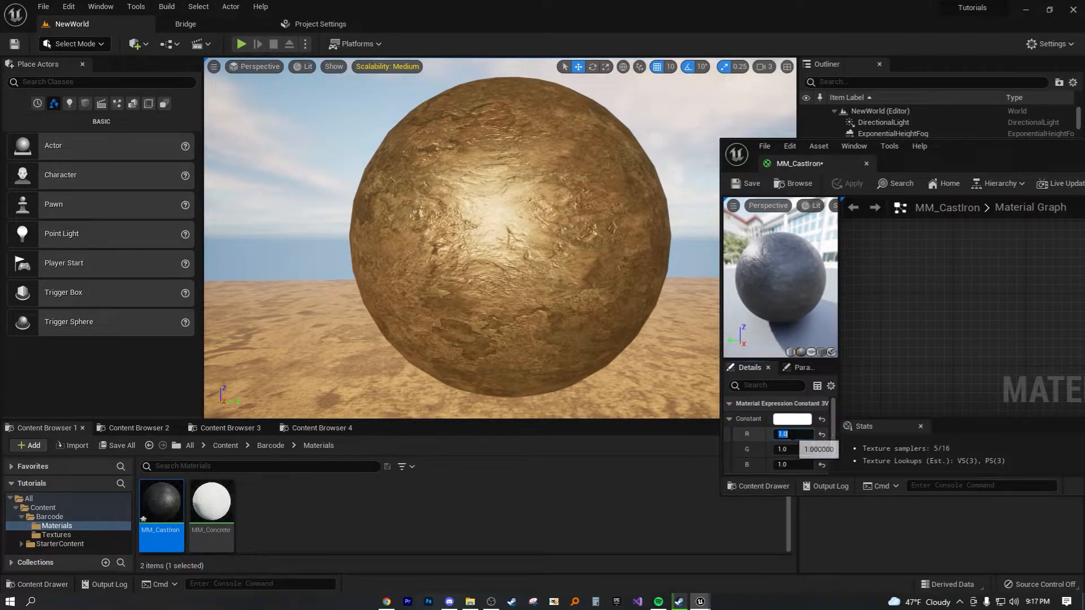
text(2)
key(Tab)
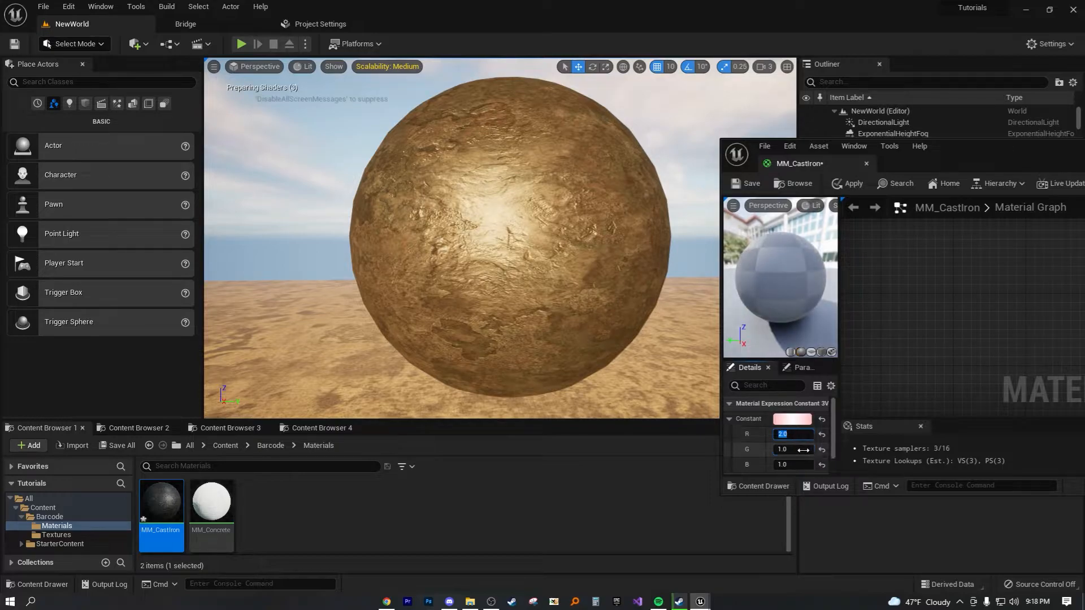
text(2)
key(Return)
click(826, 187)
mouse_move(602, 236)
right_down()
mouse_move(617, 237)
mouse_move(605, 240)
right_up()
key(s)
key(w)
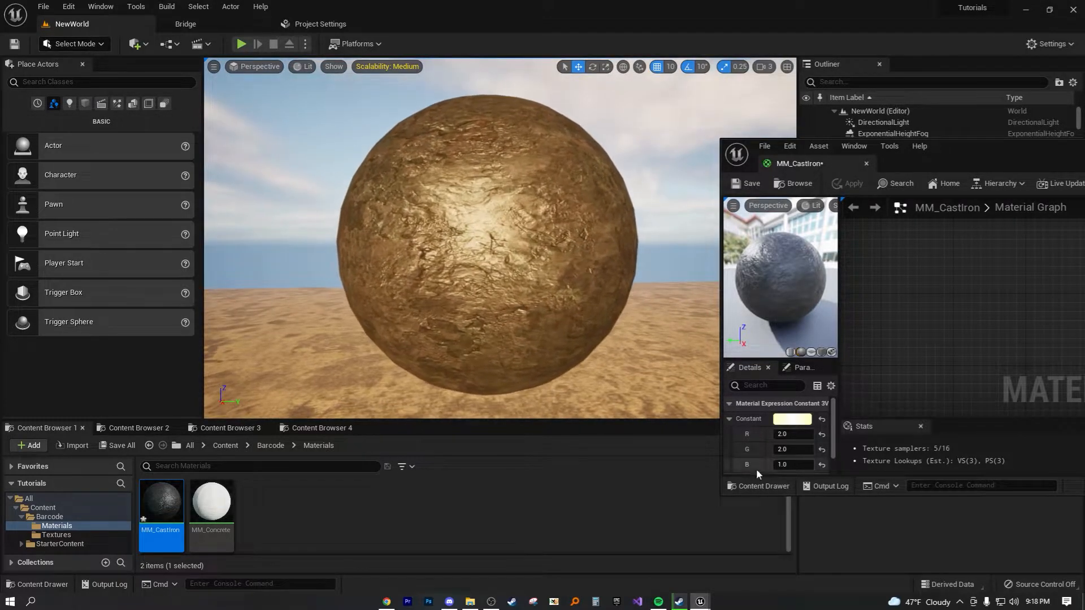
Set the multiplier vector's R and G to 3 and apply the change to the material
click(798, 439)
text(3)
key(Return)
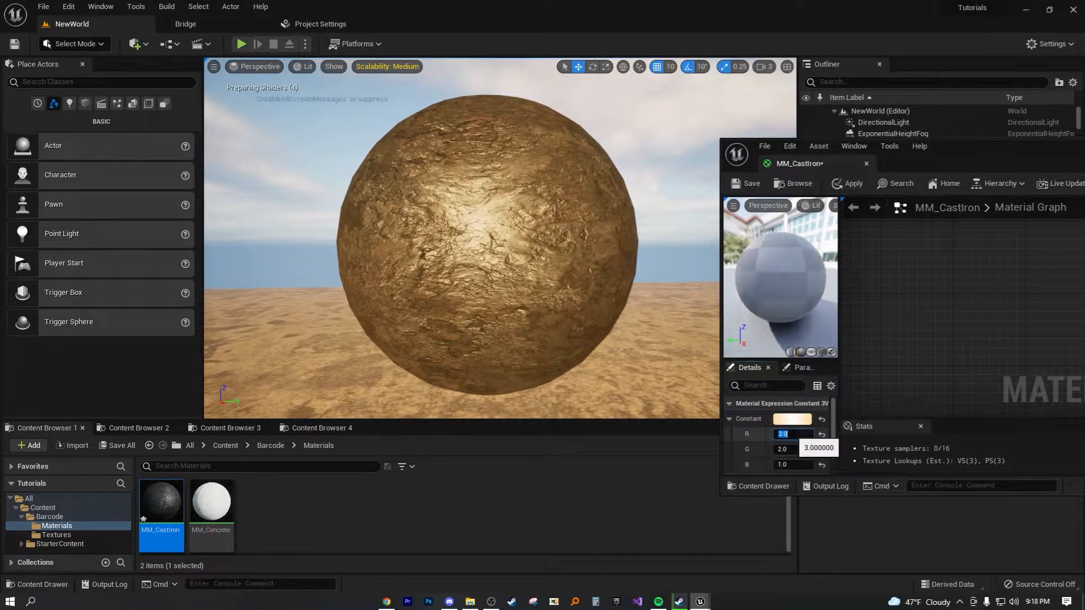
click(787, 448)
text(3)
key(Return)
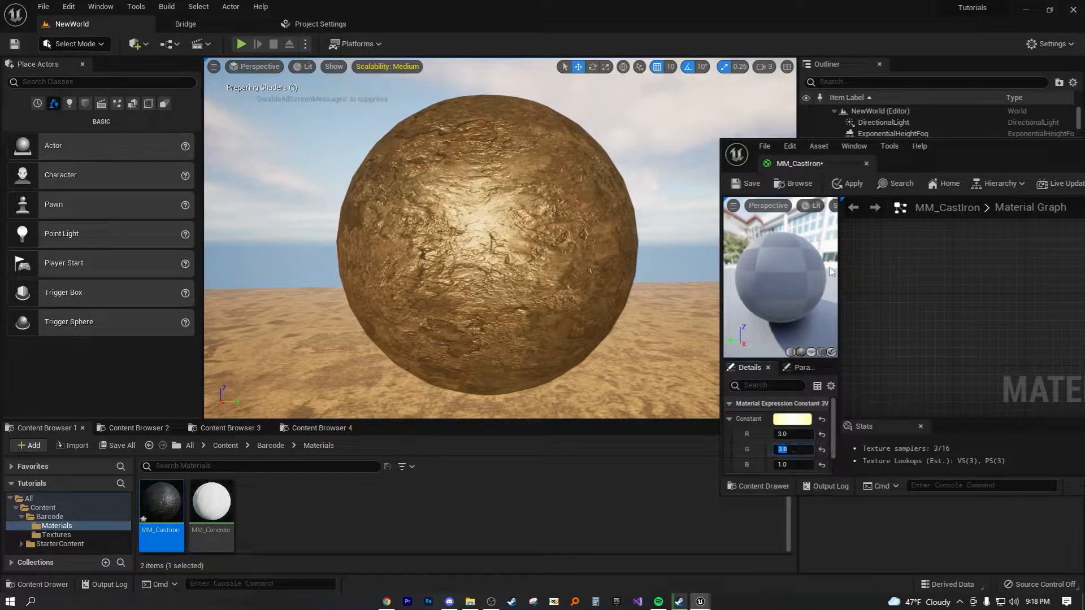
click(851, 184)
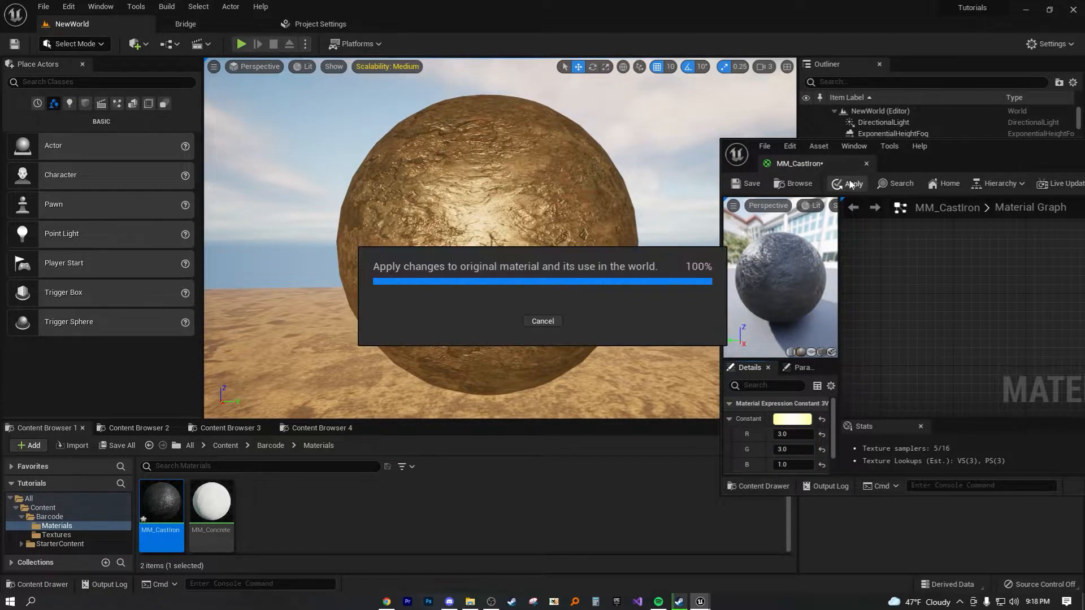
Examine the sphere's surface relief with the stronger normal multiplier from several viewpoints
key(d)
right_drag(667, 239, 653, 256)
key(a)
key(d)
key(a)
key(w)
key(s)
Set the multiplier vector's R and G to 30 and apply the material to exaggerate the normal effect
click(792, 434)
text(30)
key(Return)
click(790, 450)
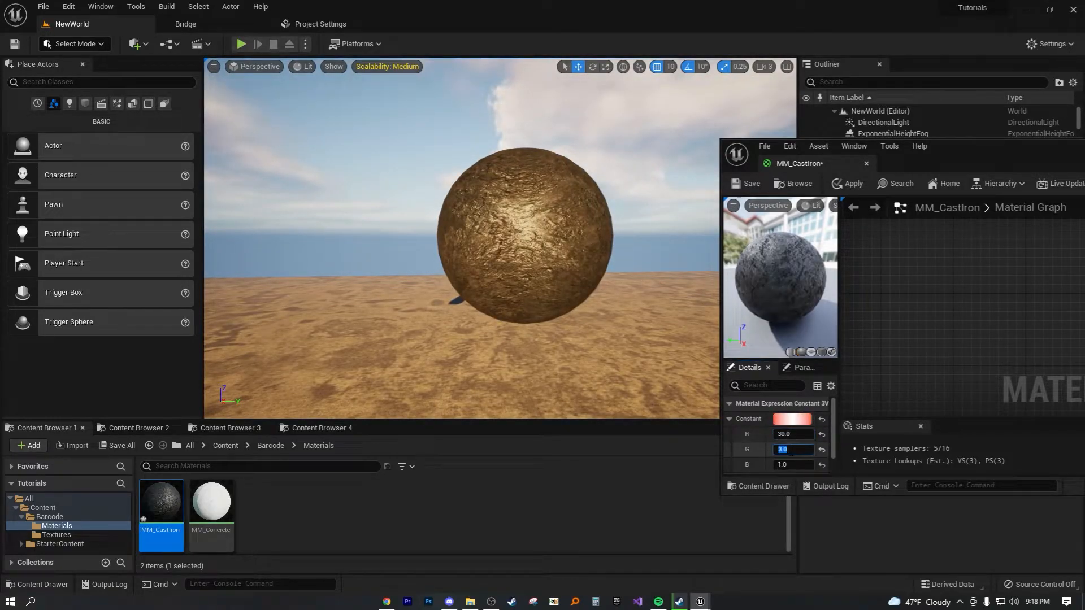
text(30)
key(Return)
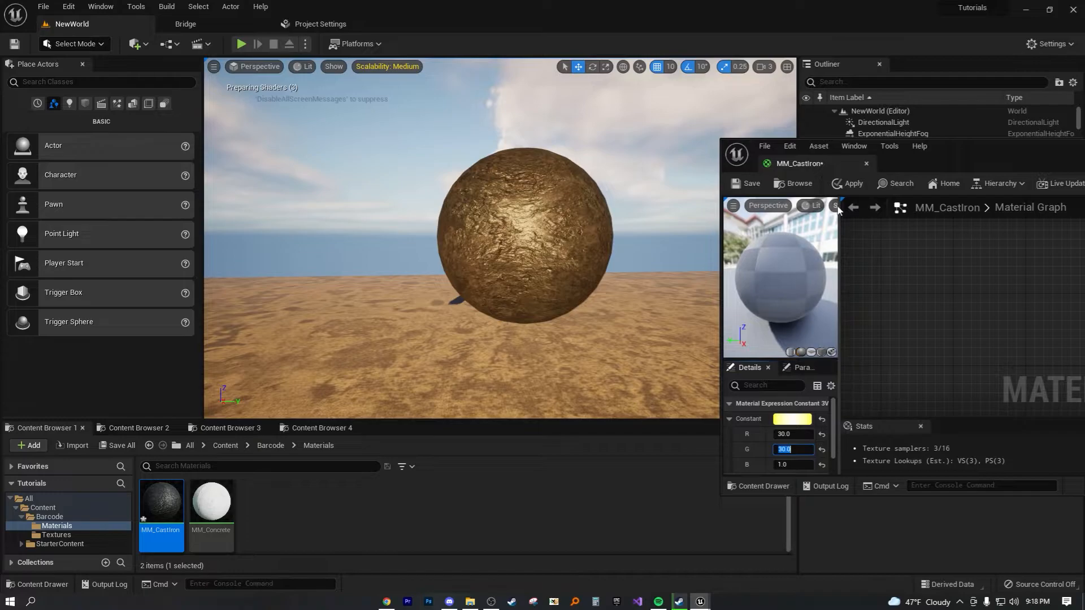
click(847, 184)
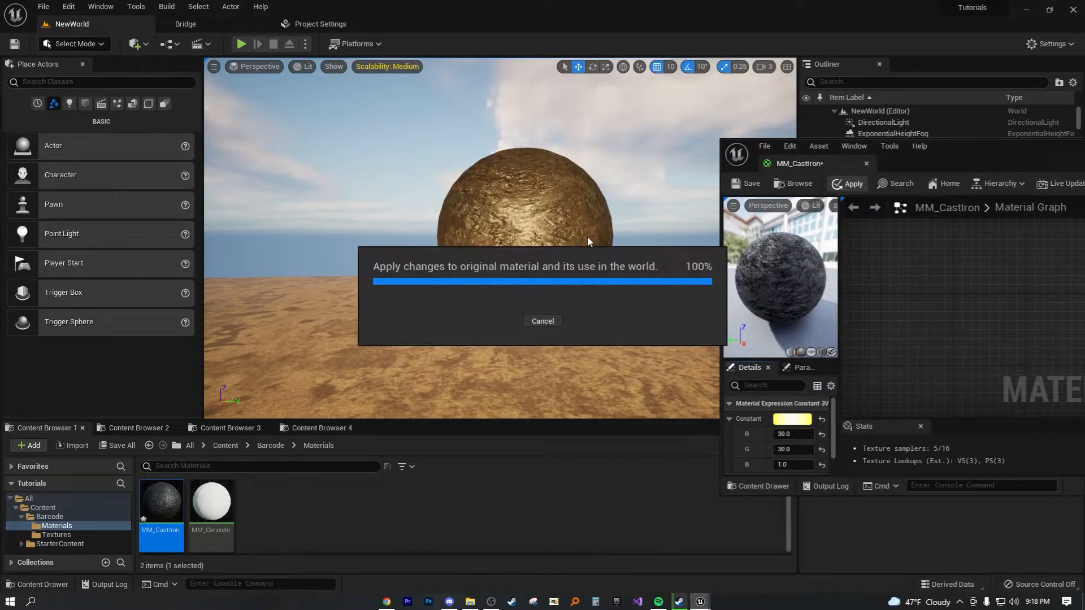
Examine the exaggerated relief on the lit and shadowed sides of the sphere
key(w)
right_drag(459, 297, 302, 294)
key(d)
key(w)
key(w)
key(s)
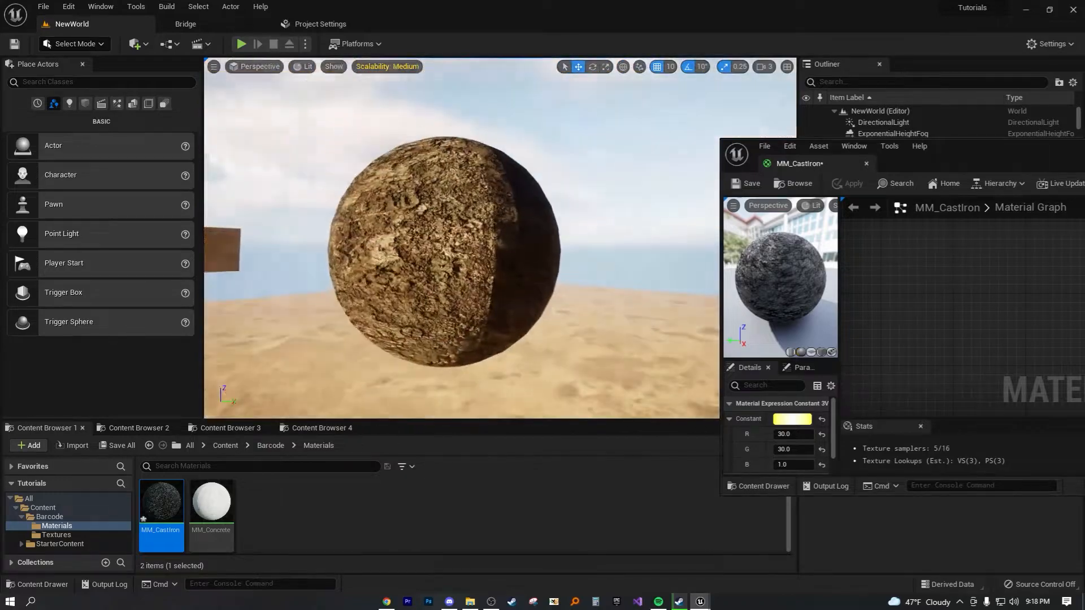
key(a)
key(w)
key(a)
right_drag(302, 293, 481, 295)
key(a)
key(a)
key(d)
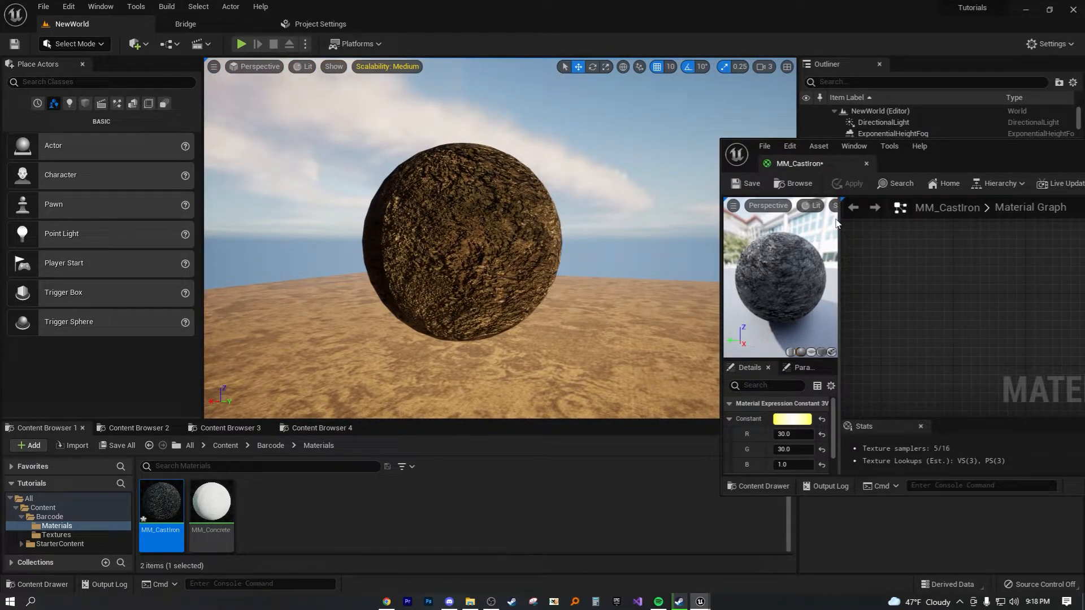
Reset the multiplier vector's R and G, set both to 2, and apply the material to the sphere
right_drag(914, 288, 893, 269)
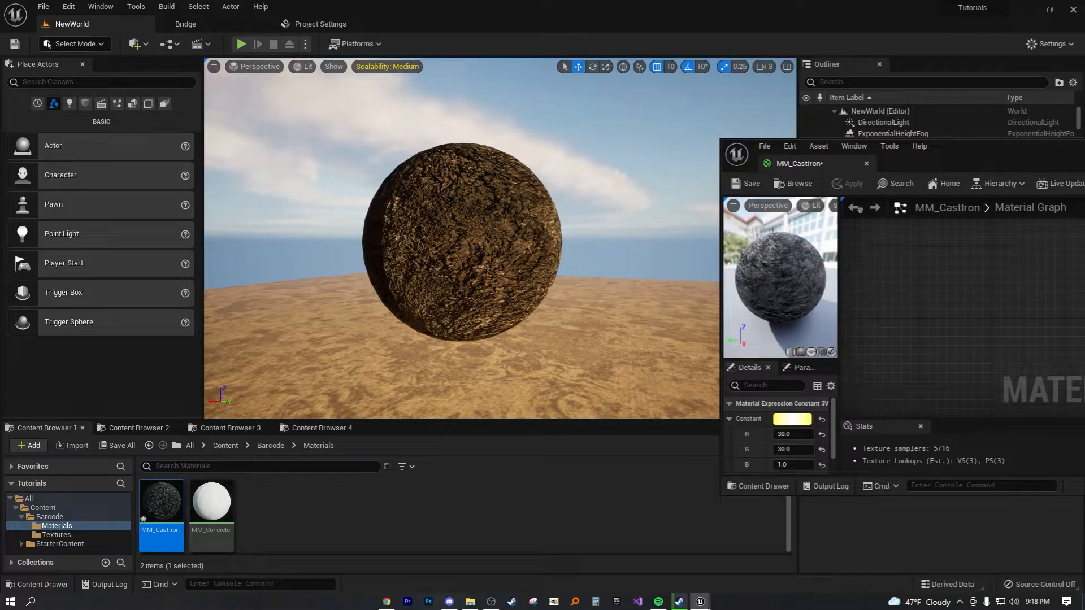
click(822, 434)
click(822, 450)
click(793, 434)
text(1)
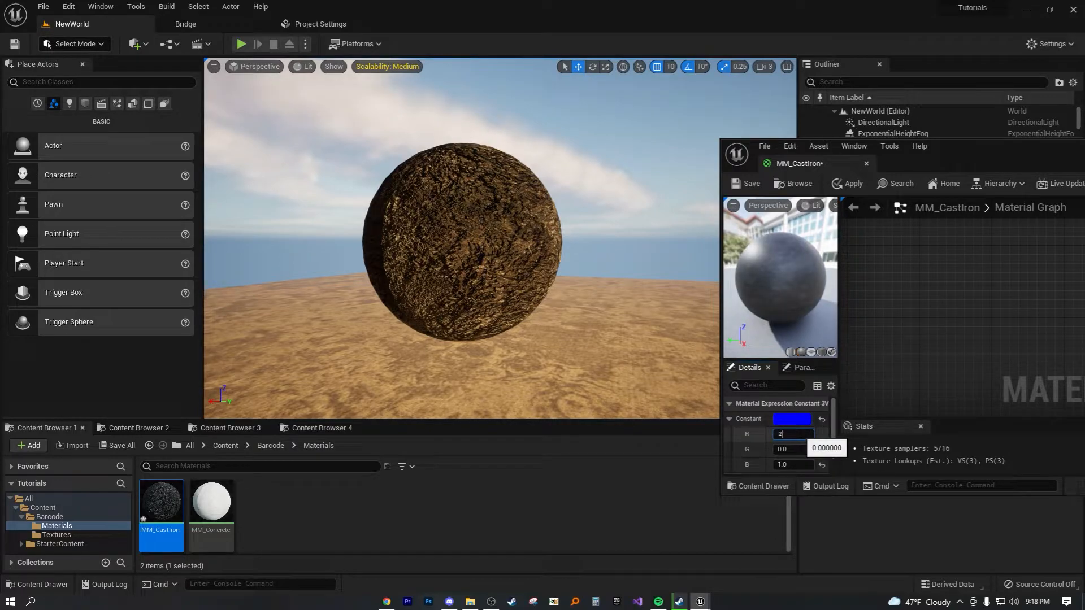
key(Tab)
text(2)
key(Return)
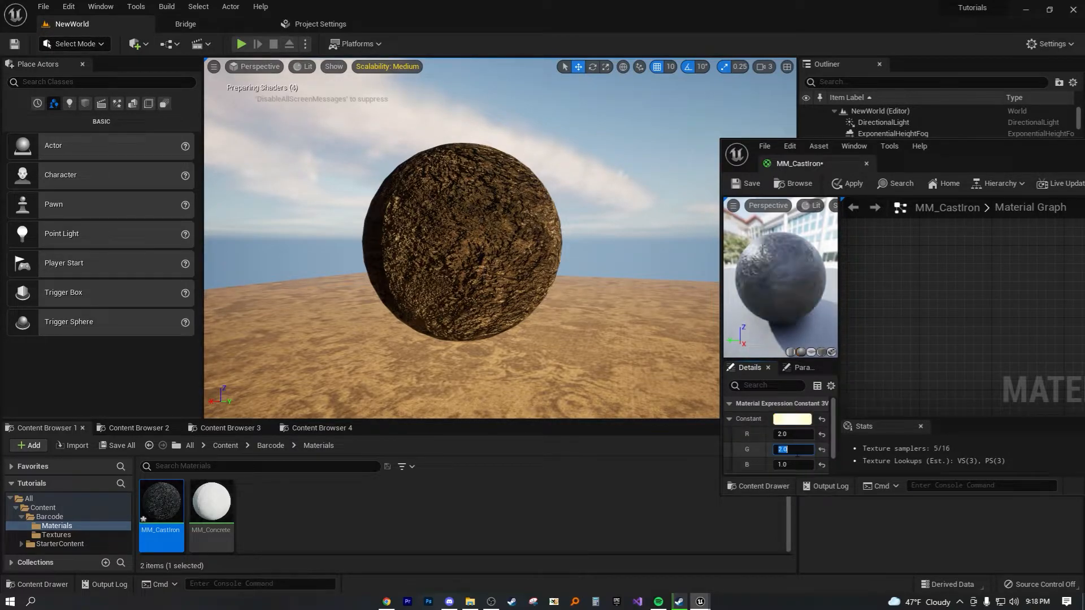
click(846, 181)
right_drag(584, 257, 475, 256)
key(w)
key(d)
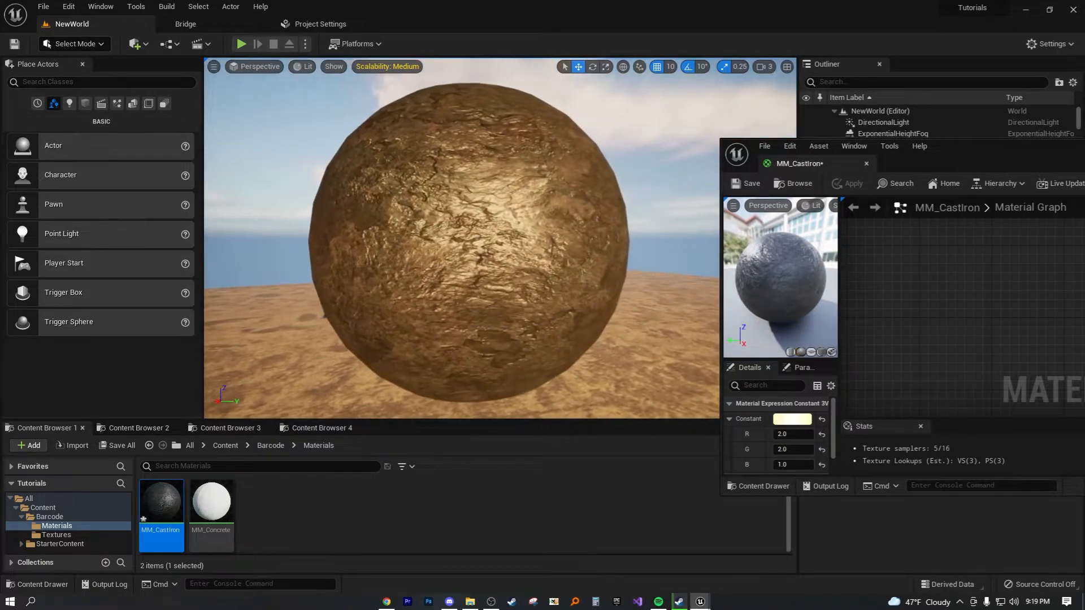
Move the MM_CastIron material editor beside the sphere and enlarge it to show the whole node graph
drag(1004, 150, 722, 79)
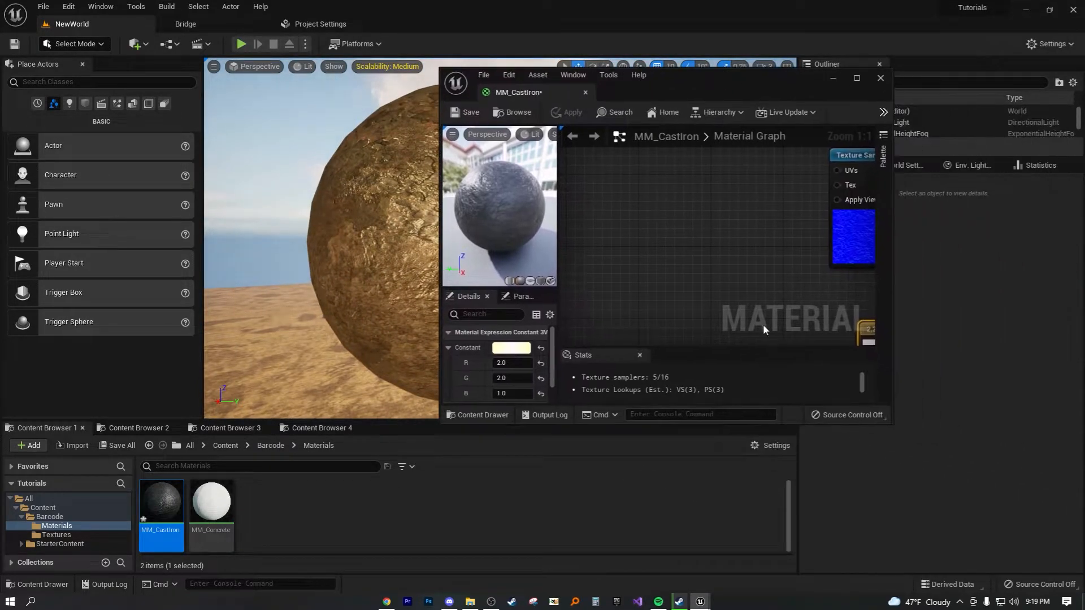
drag(801, 425, 848, 607)
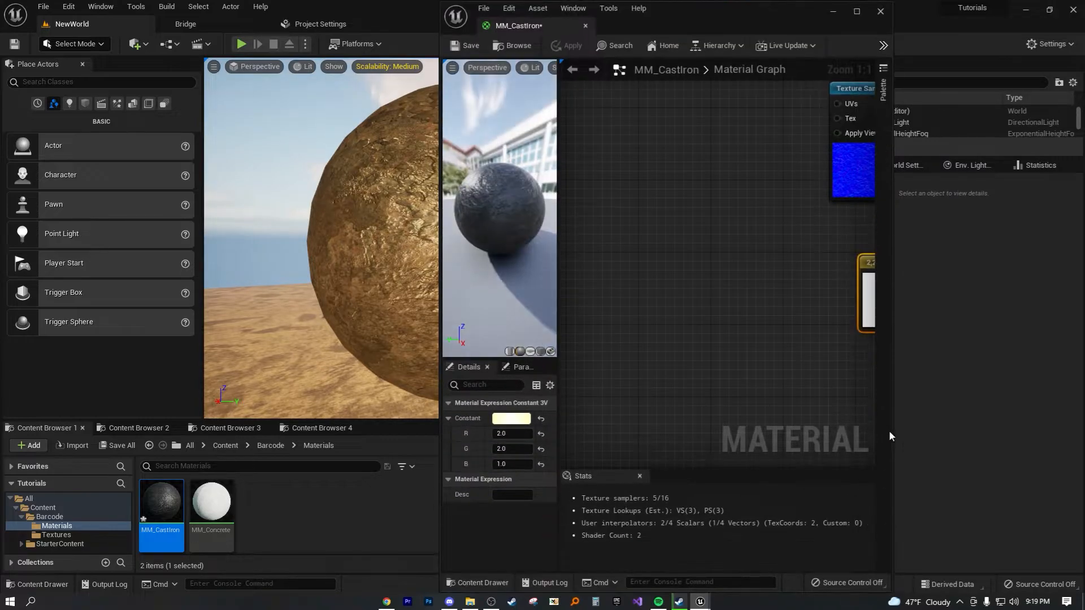
drag(893, 428, 1079, 428)
scroll(785, 320, down, 3)
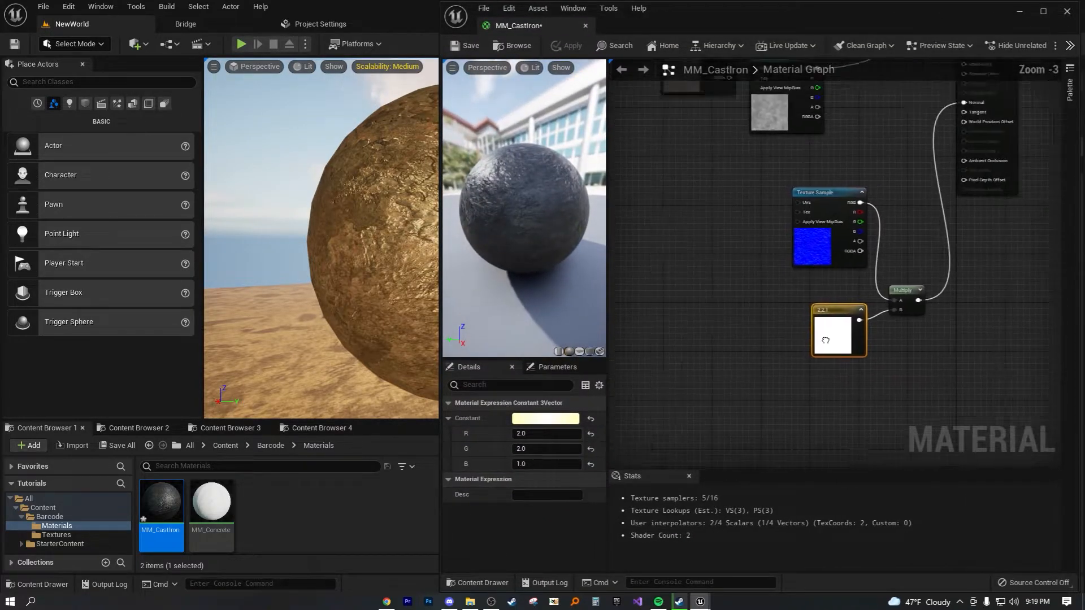
scroll(787, 274, down, 2)
right_drag(787, 275, 824, 321)
scroll(824, 321, down, 1)
scroll(799, 312, up, 2)
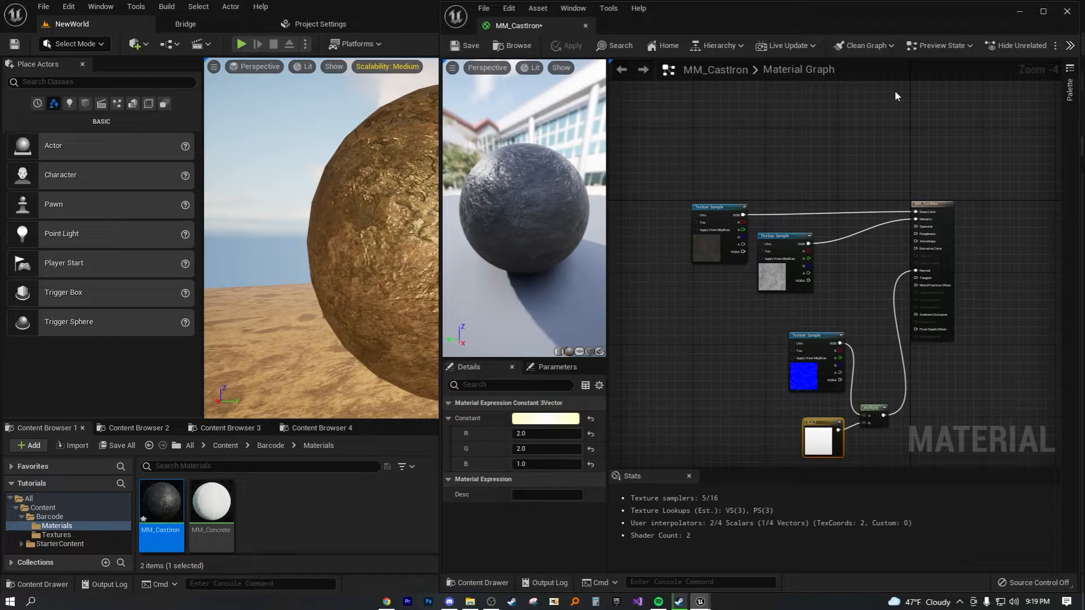
Space out the base color and metallic texture sample nodes in the material graph
click(221, 24)
click(72, 23)
drag(722, 207, 724, 182)
drag(784, 240, 743, 263)
right_drag(822, 317, 845, 244)
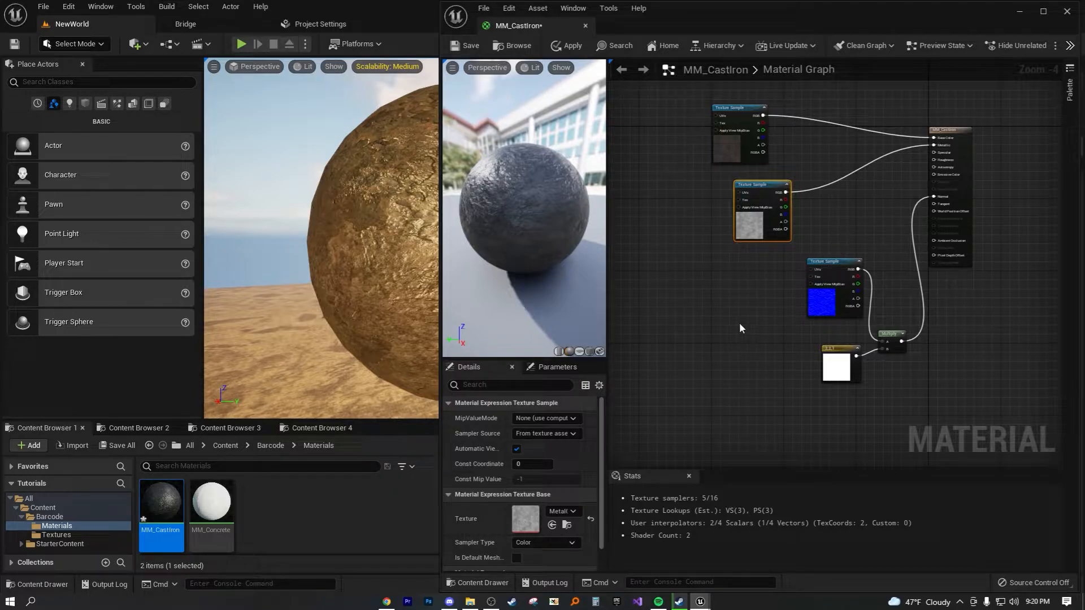
Move the normal map's texture sample, constant vector and Multiply nodes together so they sit beneath the metallic texture sample
right_drag(765, 312, 754, 311)
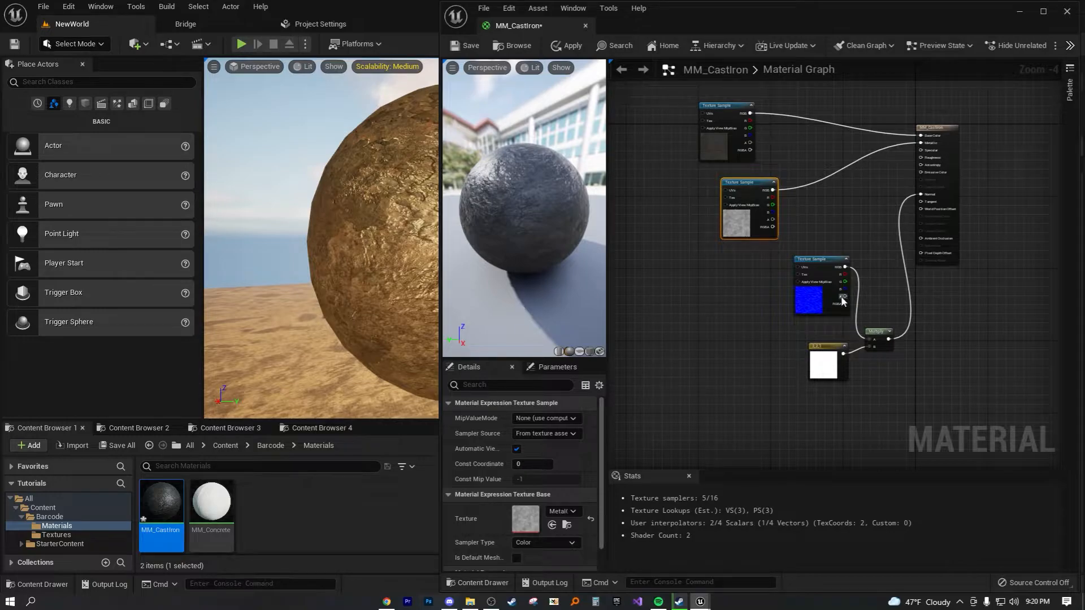
drag(758, 268, 898, 379)
drag(878, 331, 780, 349)
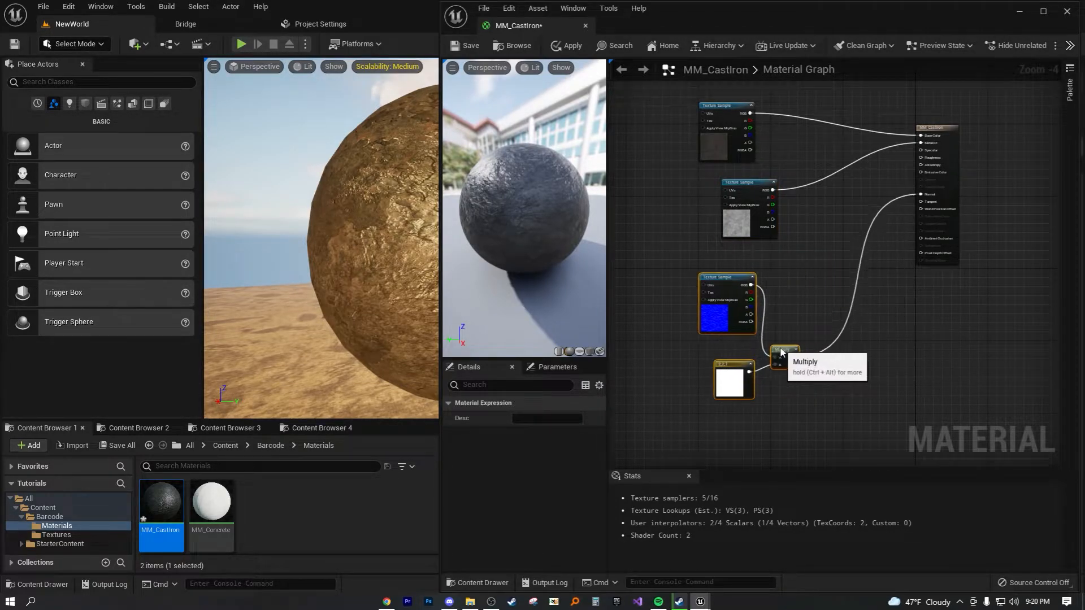
click(828, 376)
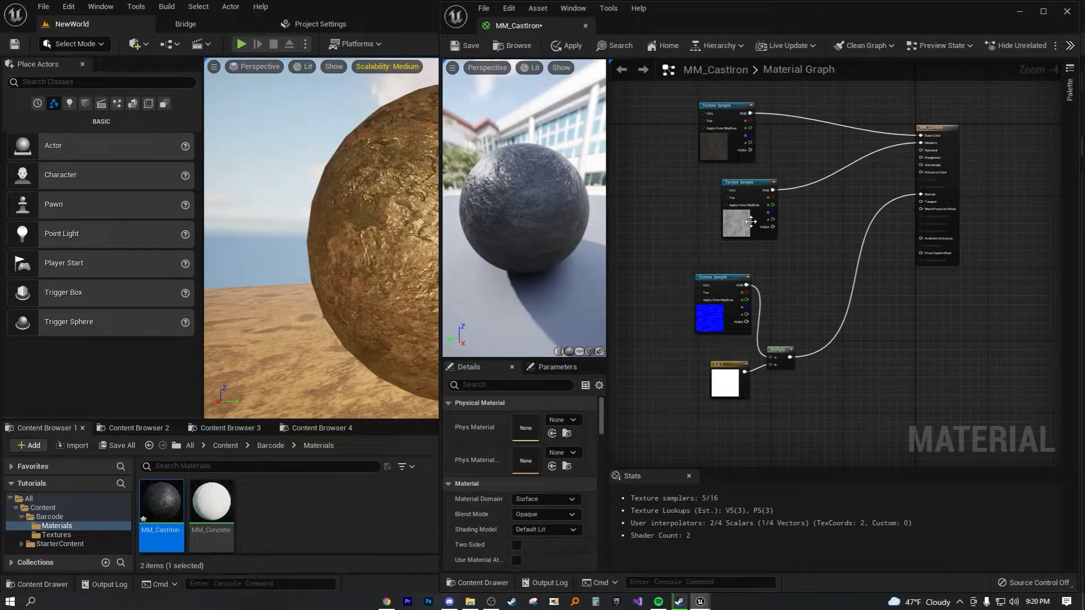
Shift the normal map's texture sample and the constant vector node farther away from the Multiply node
scroll(792, 300, up, 3)
right_drag(791, 294, 822, 206)
drag(706, 170, 688, 184)
right_drag(785, 210, 821, 173)
drag(760, 296, 731, 295)
right_drag(837, 316, 855, 338)
click(843, 351)
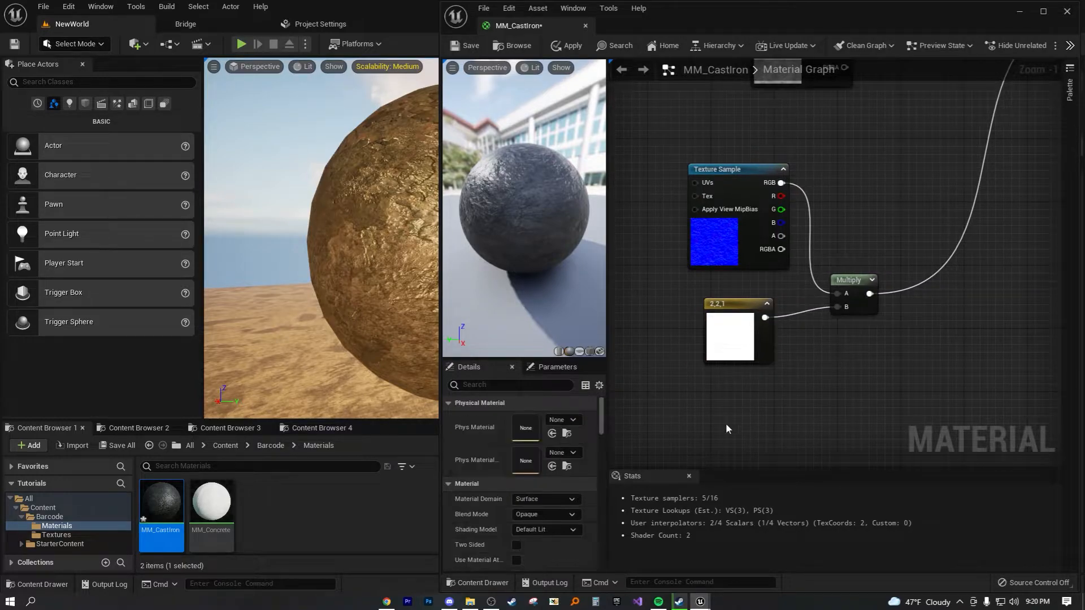
Inspect the R, G and B values of the constant vector feeding the Multiply node
click(736, 304)
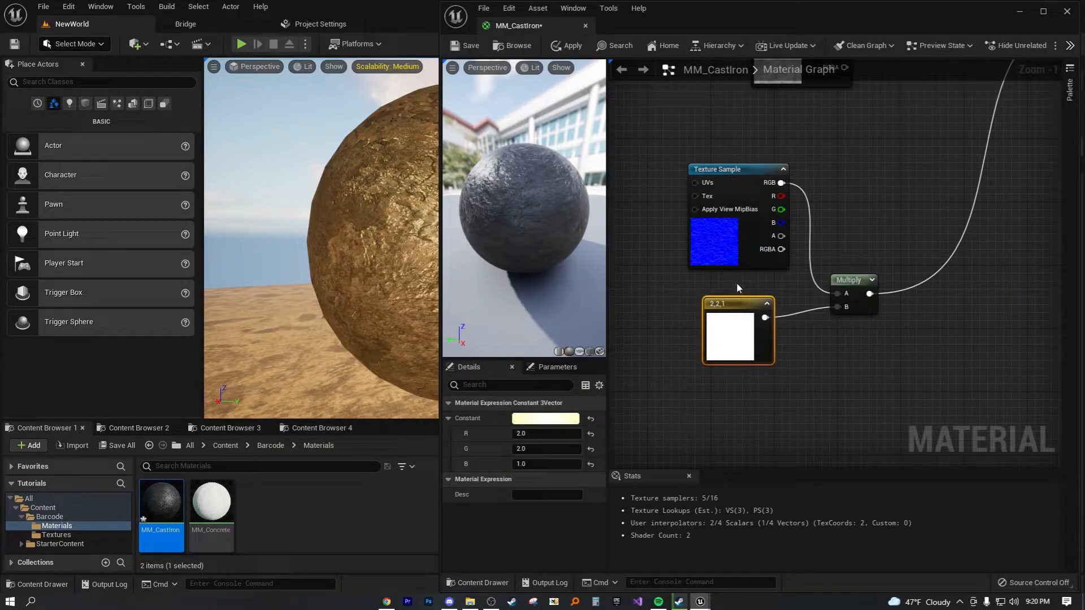
click(737, 284)
click(735, 305)
click(738, 283)
right_drag(811, 291, 769, 330)
scroll(769, 330, down, 2)
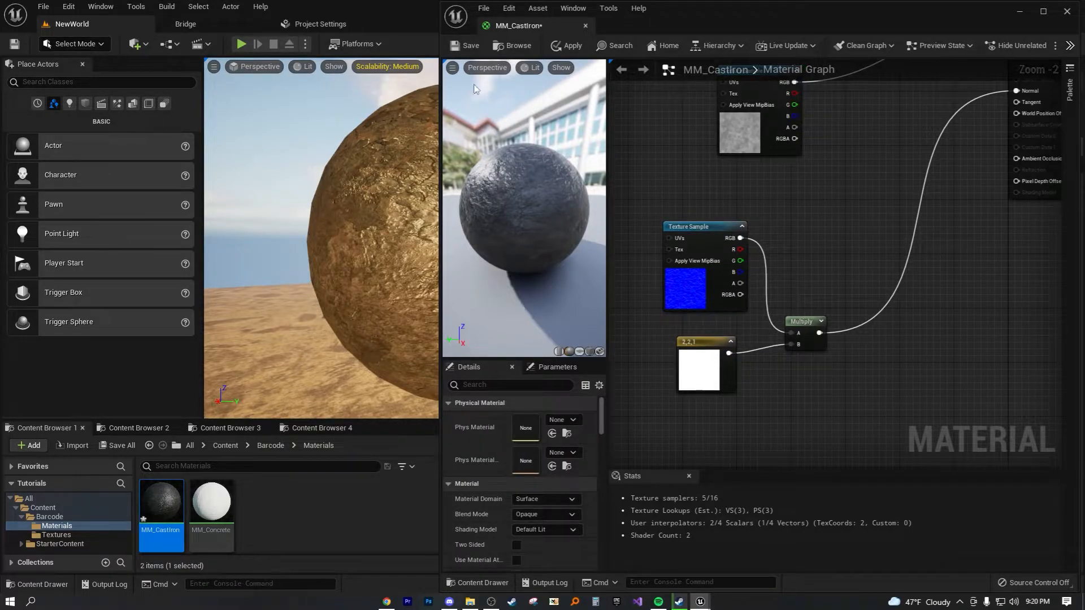
Narrow the material editor and its details area so the sphere and the normal map nodes are visible together
drag(440, 146, 607, 170)
right_drag(864, 343, 824, 292)
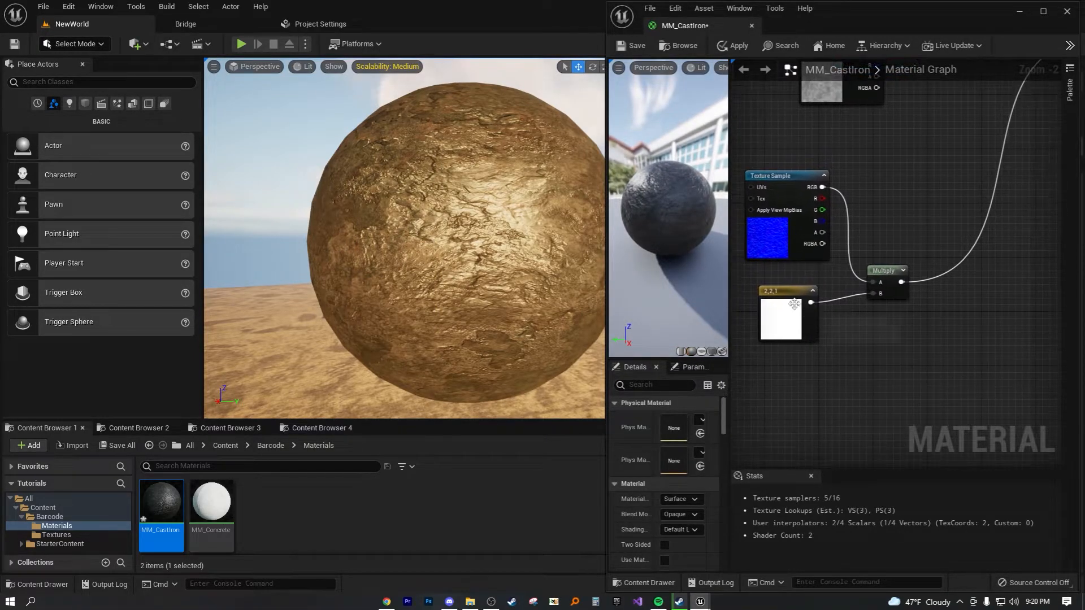
click(786, 292)
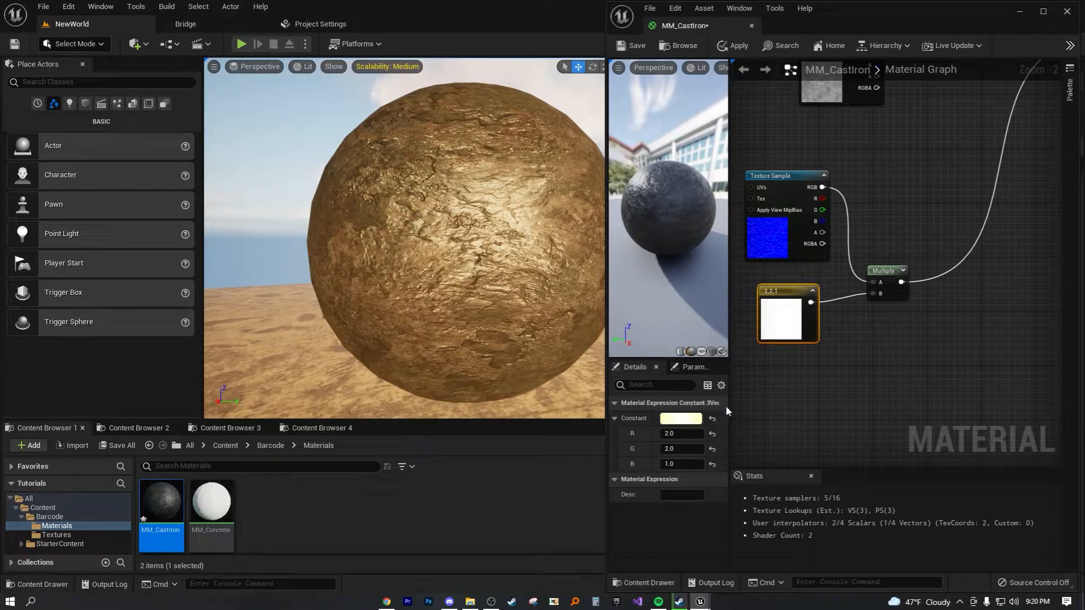
drag(731, 405, 762, 401)
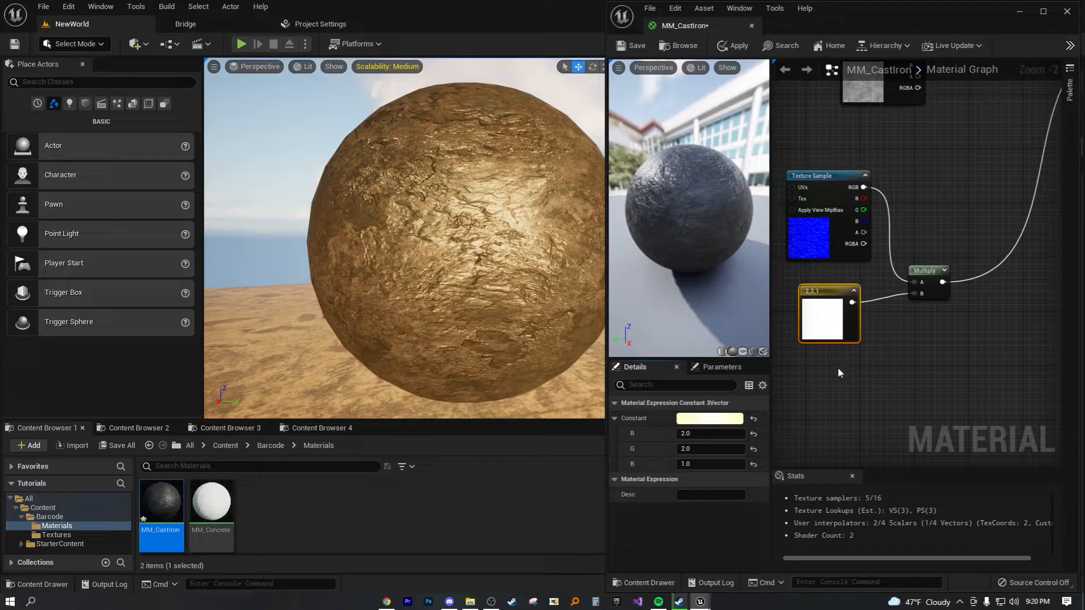
drag(771, 373, 704, 379)
click(909, 206)
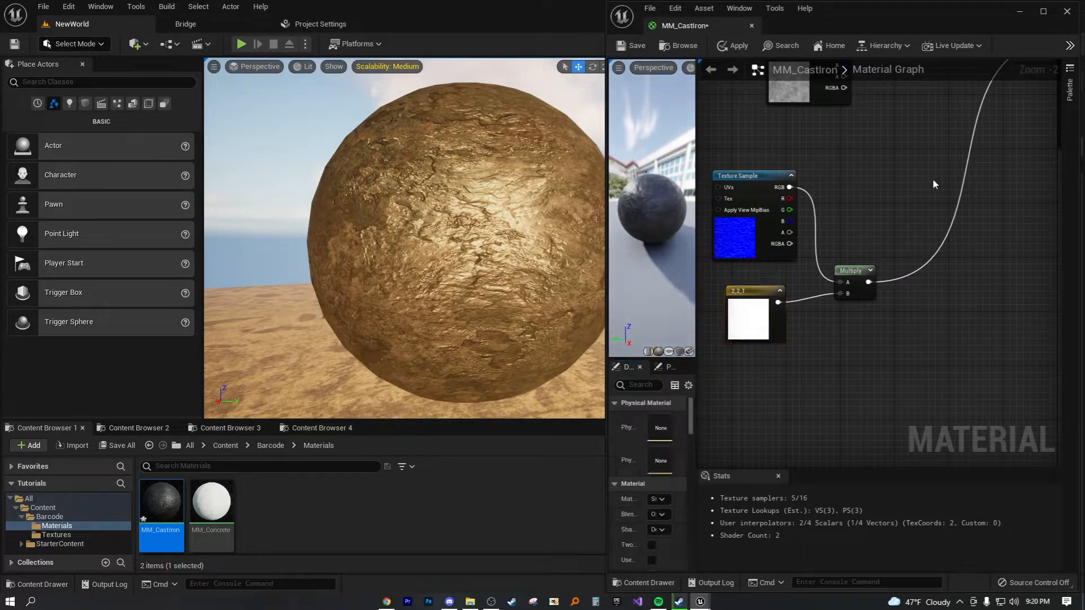
Maximize the material editor and add a Constant3Vector node below the Multiply node
click(1044, 11)
scroll(633, 260, down, 2)
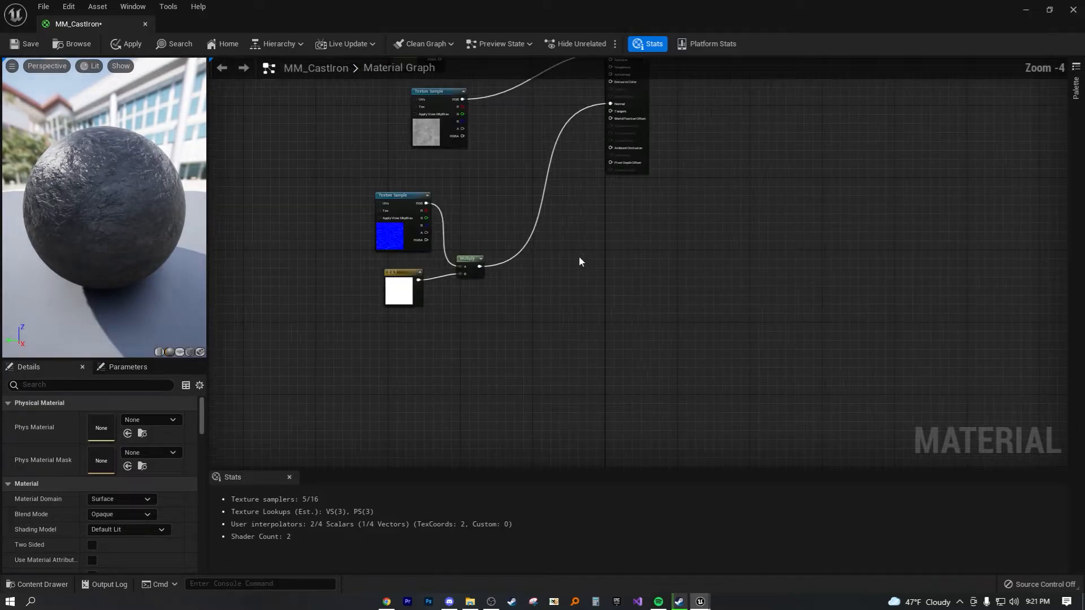
right_click(521, 299)
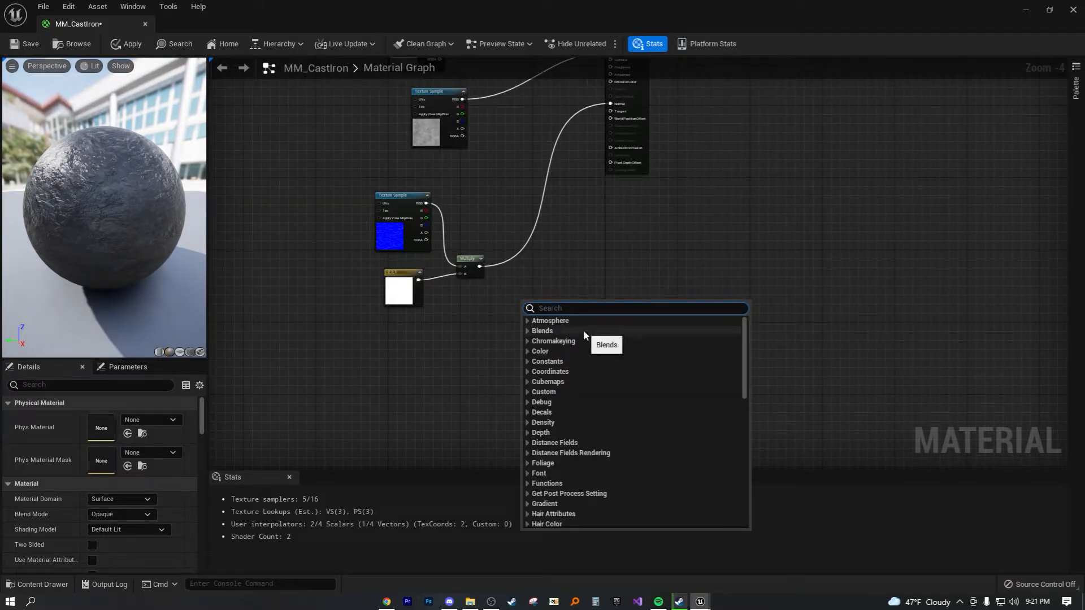
click(1076, 88)
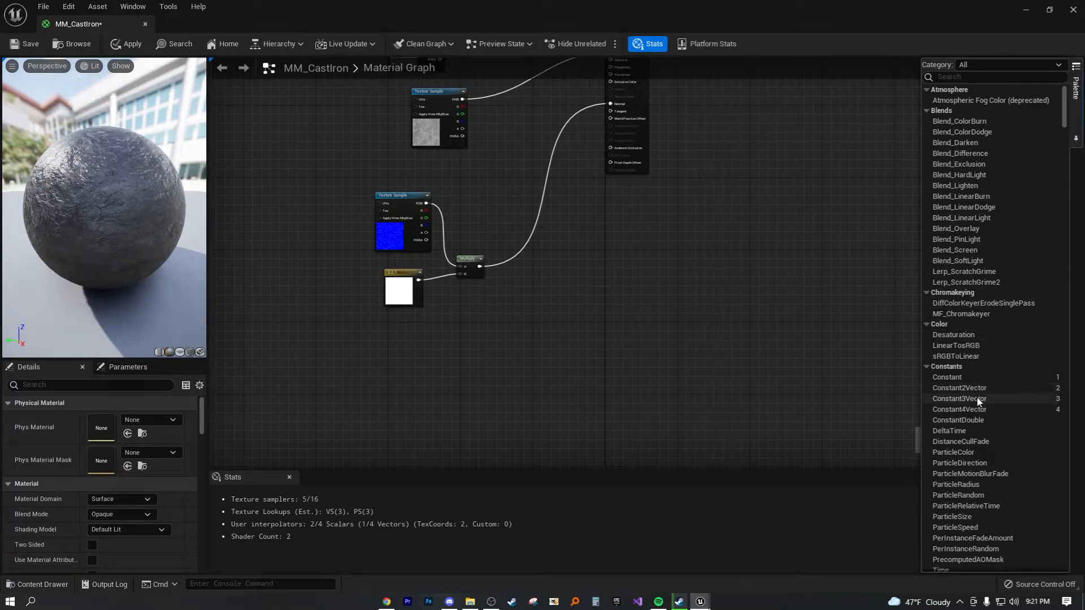
click(1075, 87)
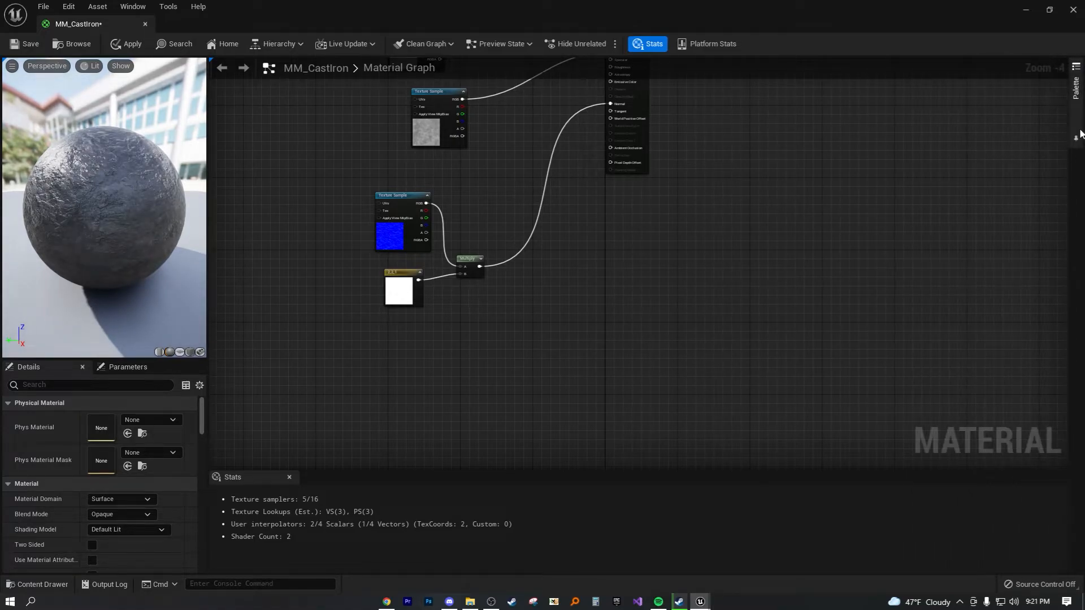
click(1076, 107)
drag(1003, 403, 508, 314)
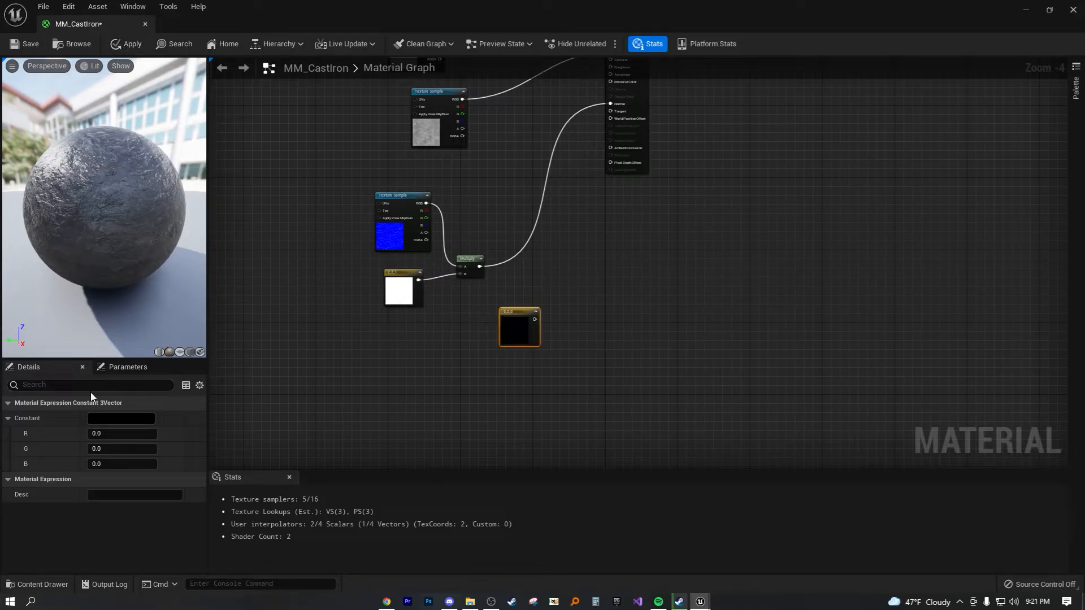
Set the new constant vector's B, G and R values to 1
click(106, 464)
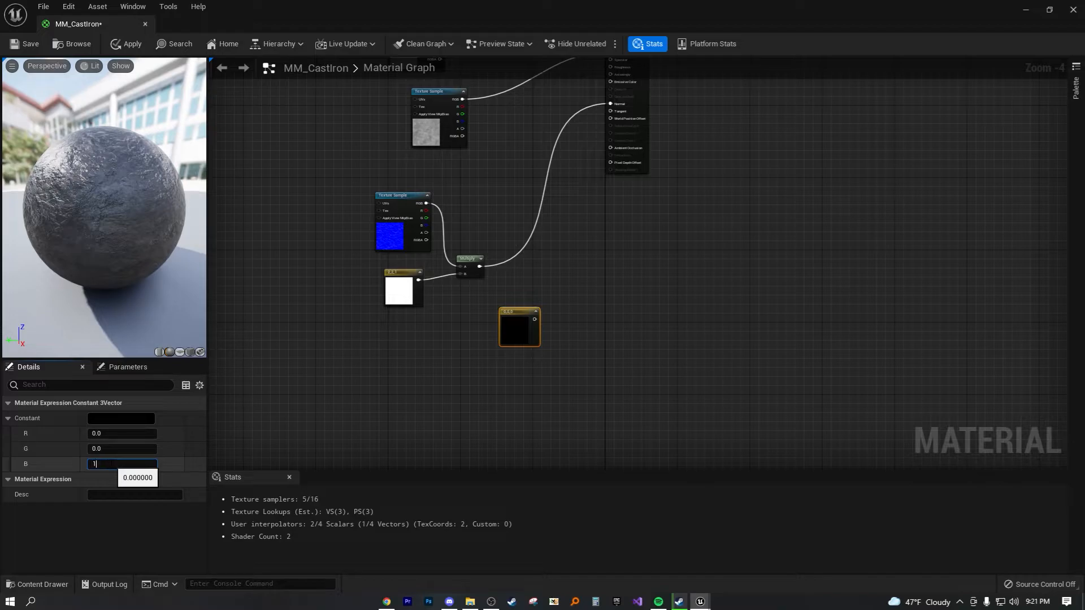
text(1)
key(Return)
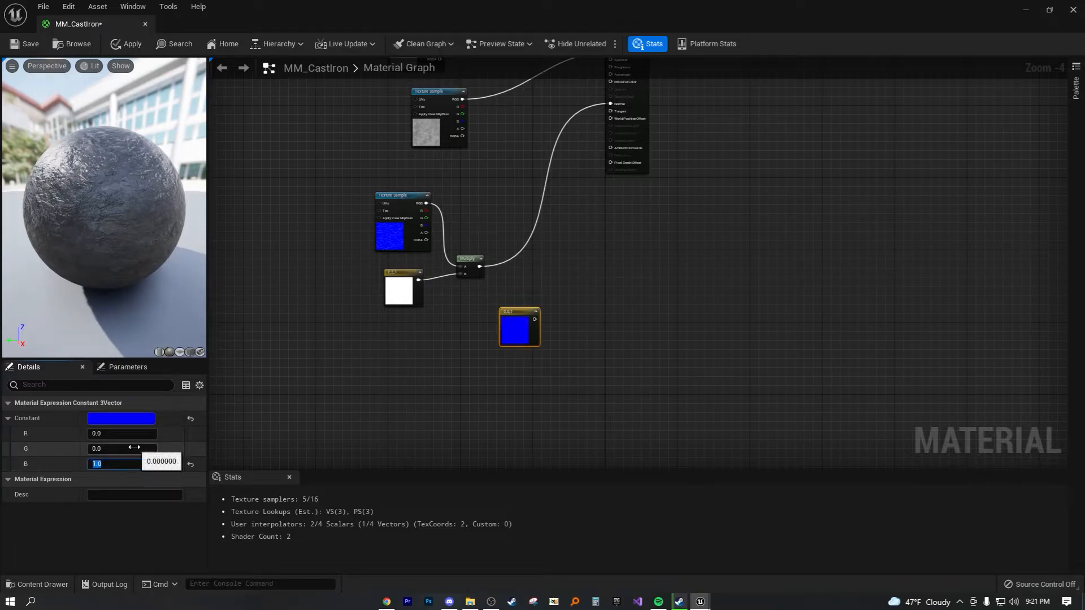
click(143, 450)
text(1)
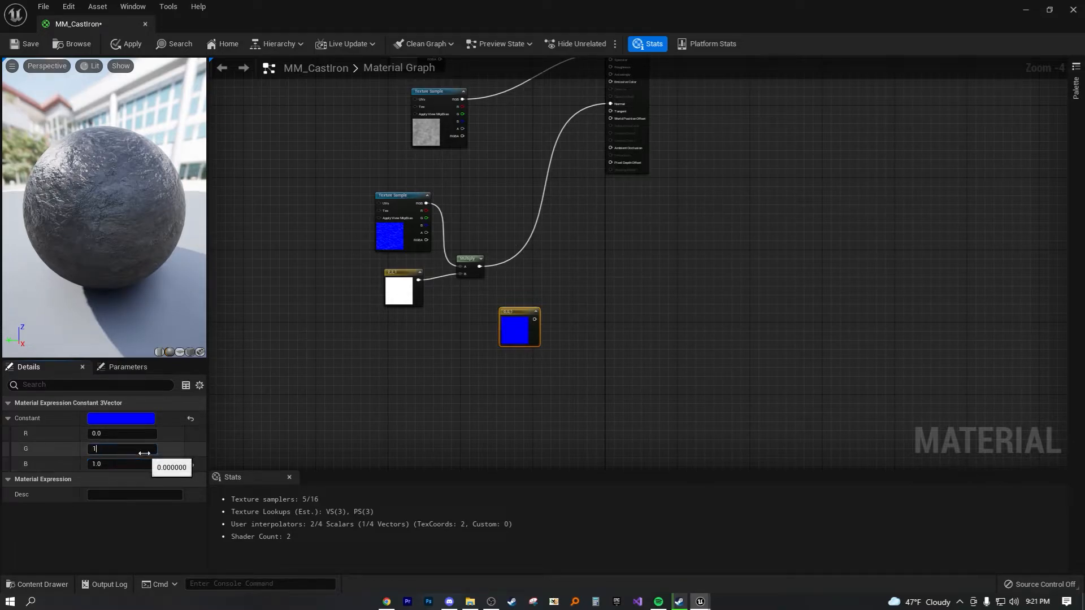
key(Return)
click(135, 438)
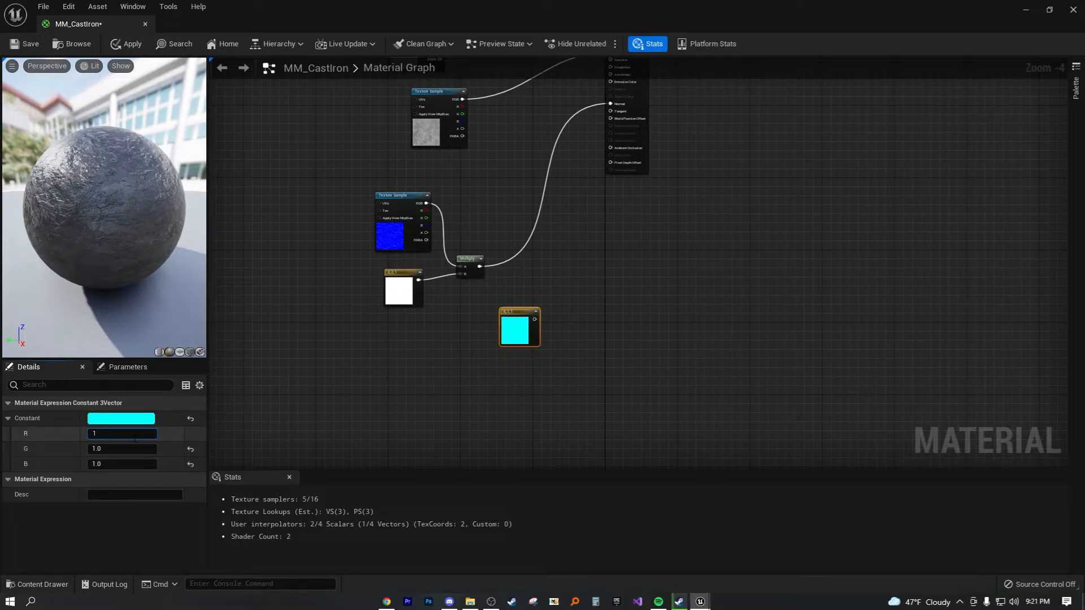
text(1)
key(Return)
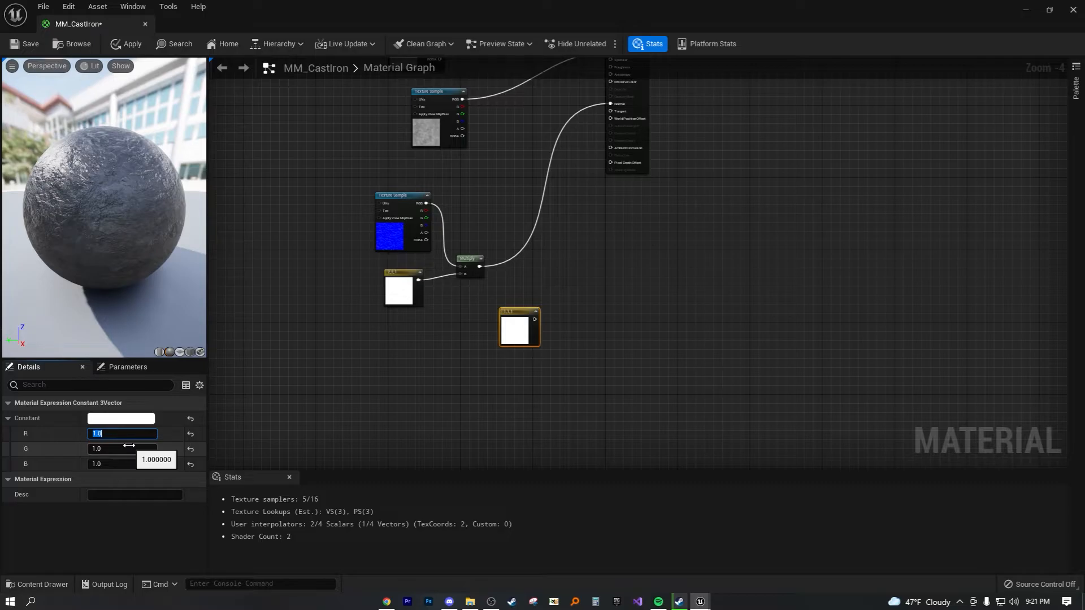
Shift the normal map's texture sample, place the new vector below the existing multiplier vector, and apply the material
click(397, 286)
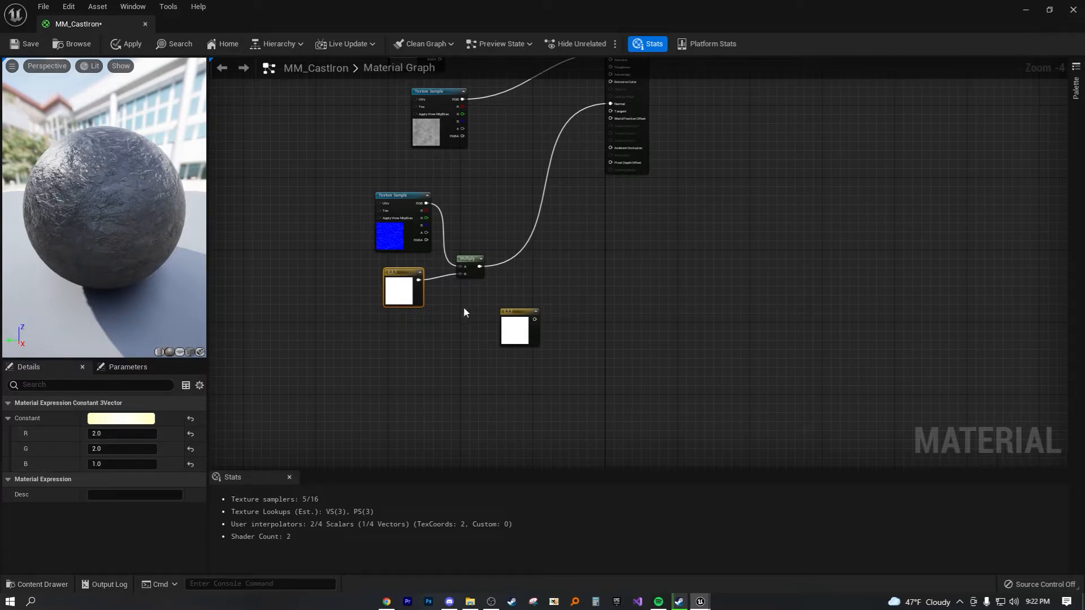
right_drag(352, 239, 402, 262)
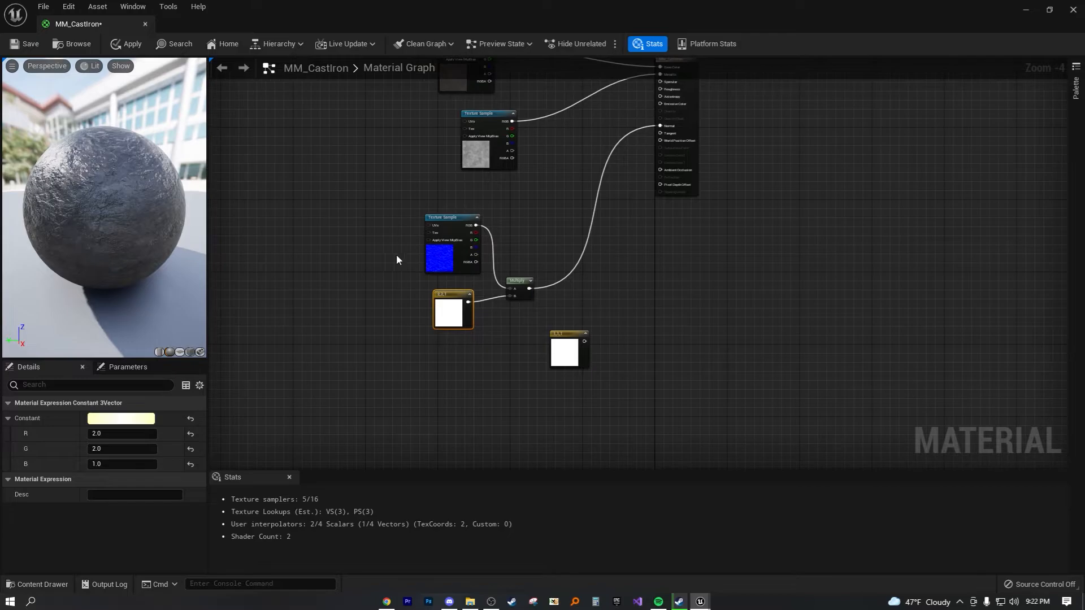
drag(447, 218, 436, 215)
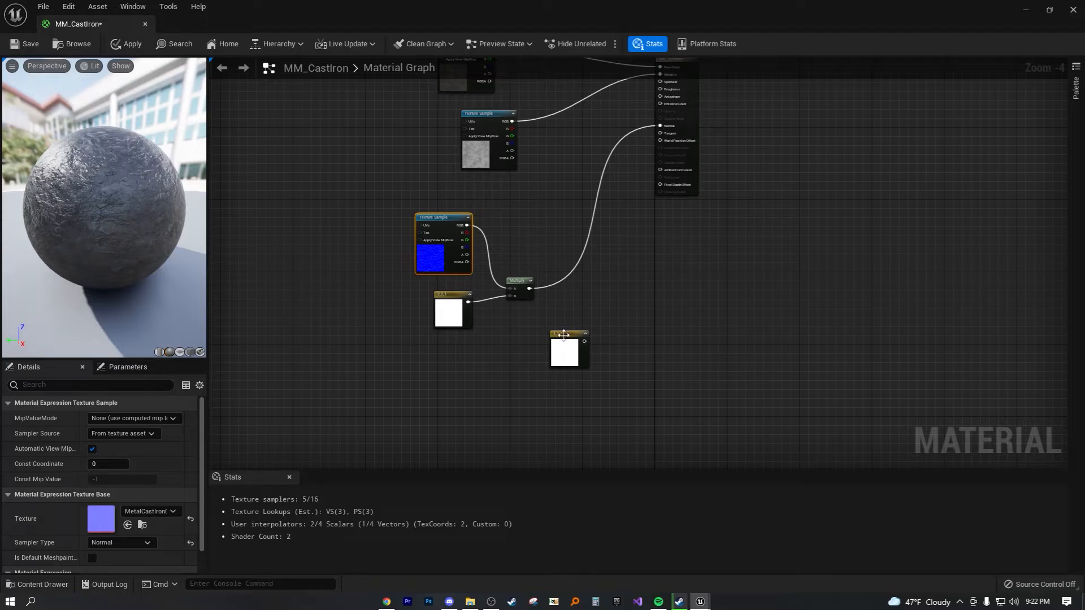
drag(566, 334, 462, 359)
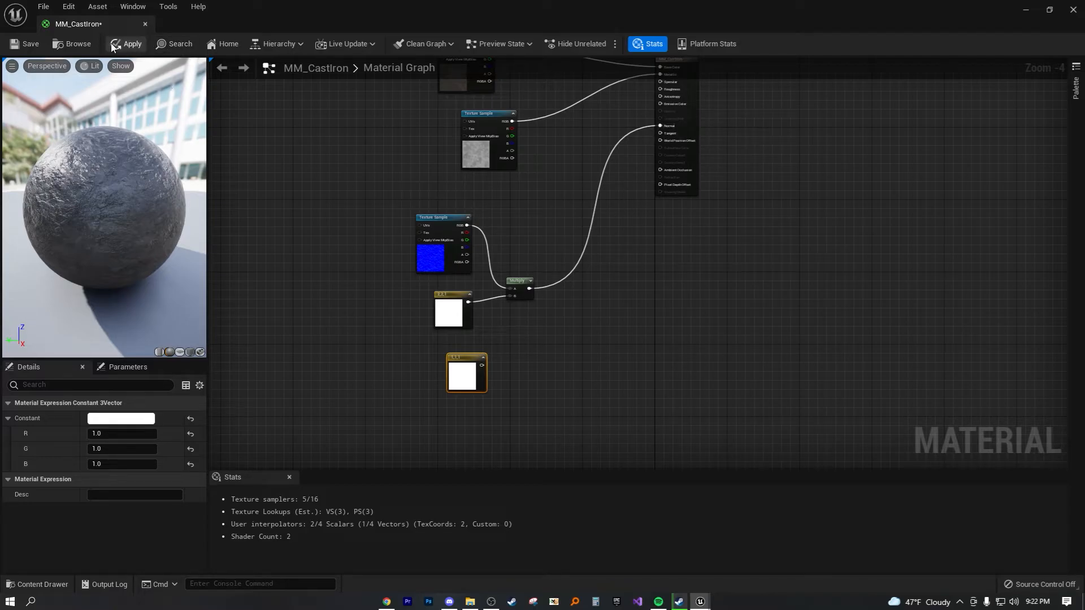
click(130, 44)
right_drag(682, 257, 683, 332)
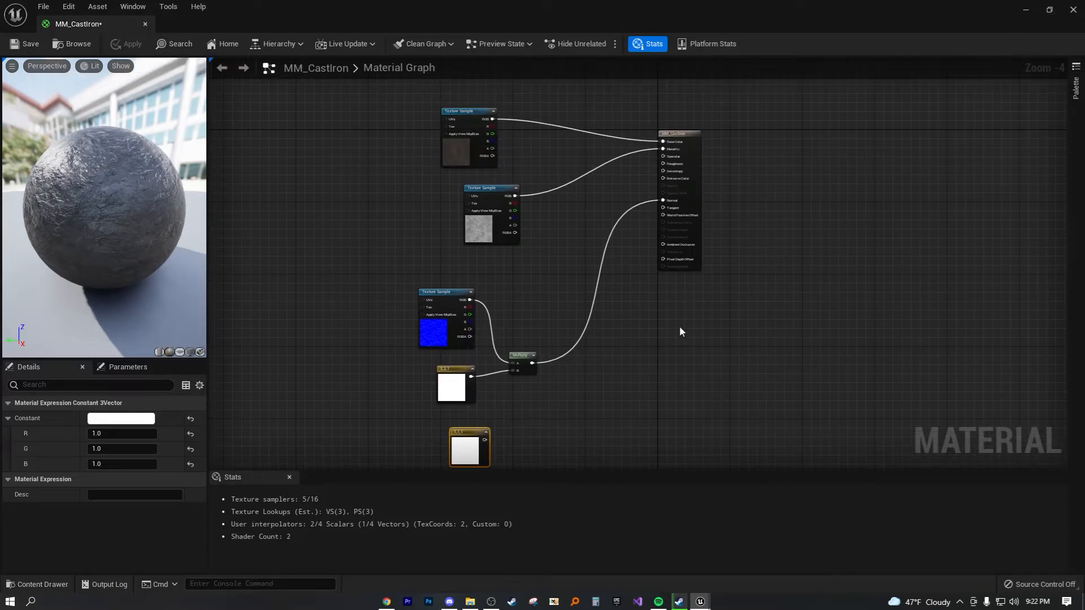
Restore the smaller editor window, break the link into the material's Metallic input, and apply the change to the sphere
click(1049, 10)
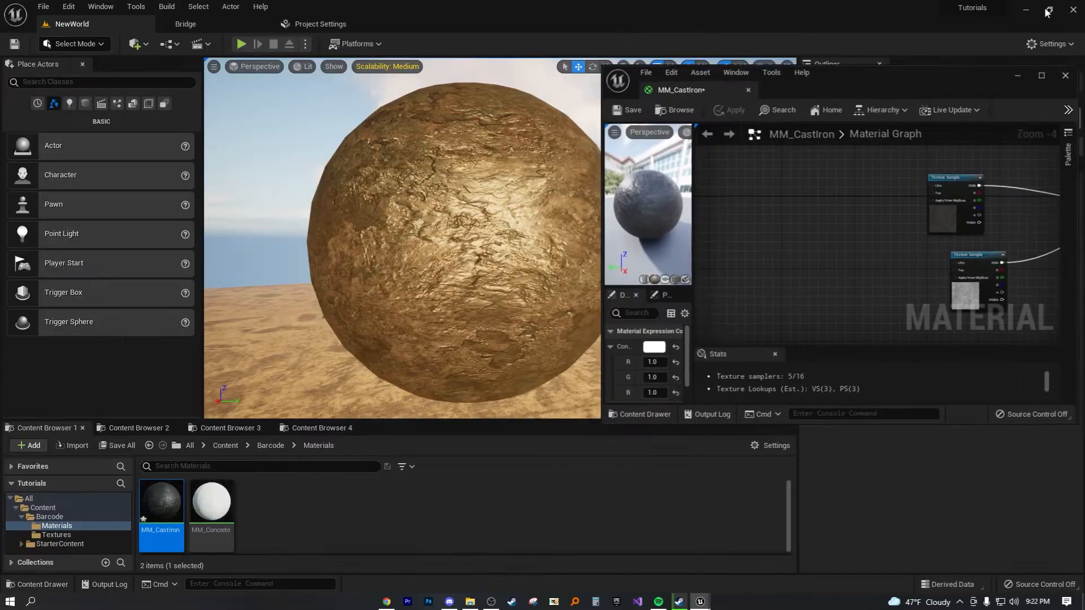
right_drag(1023, 202, 853, 208)
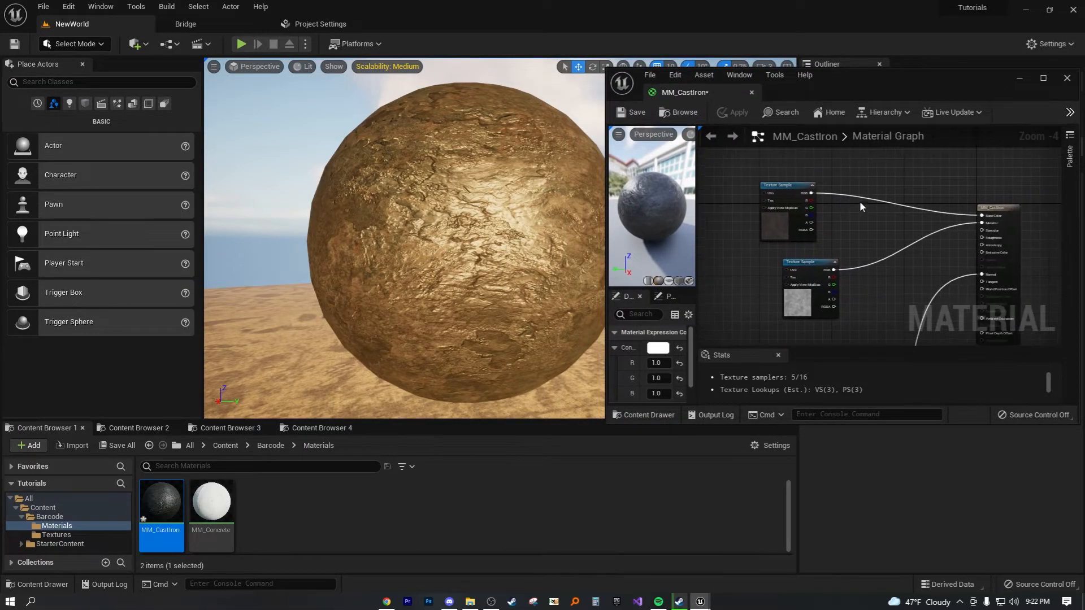
right_click(983, 224)
click(993, 259)
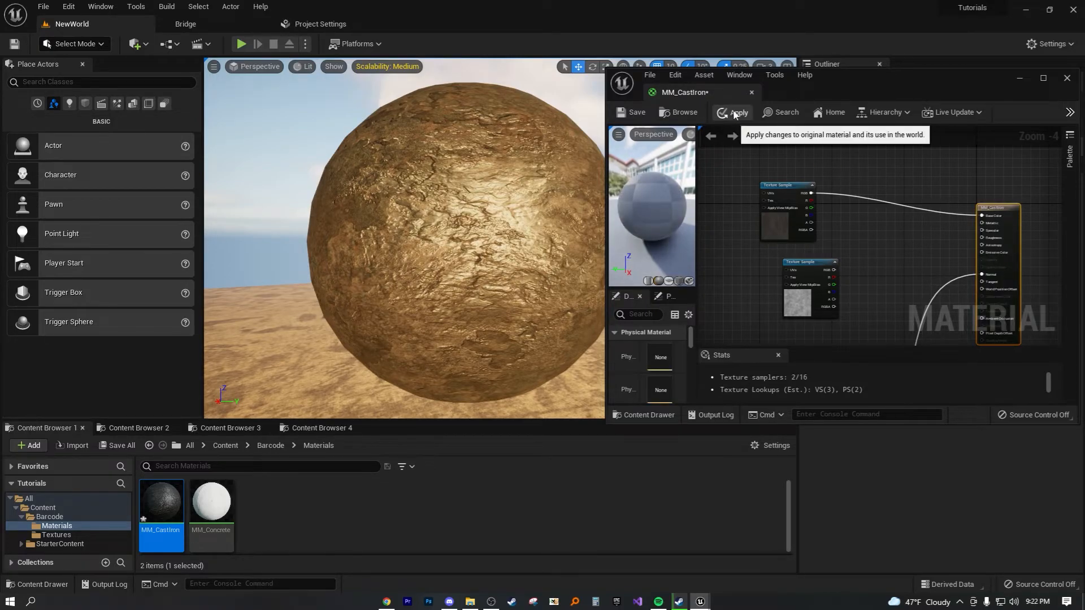
click(729, 118)
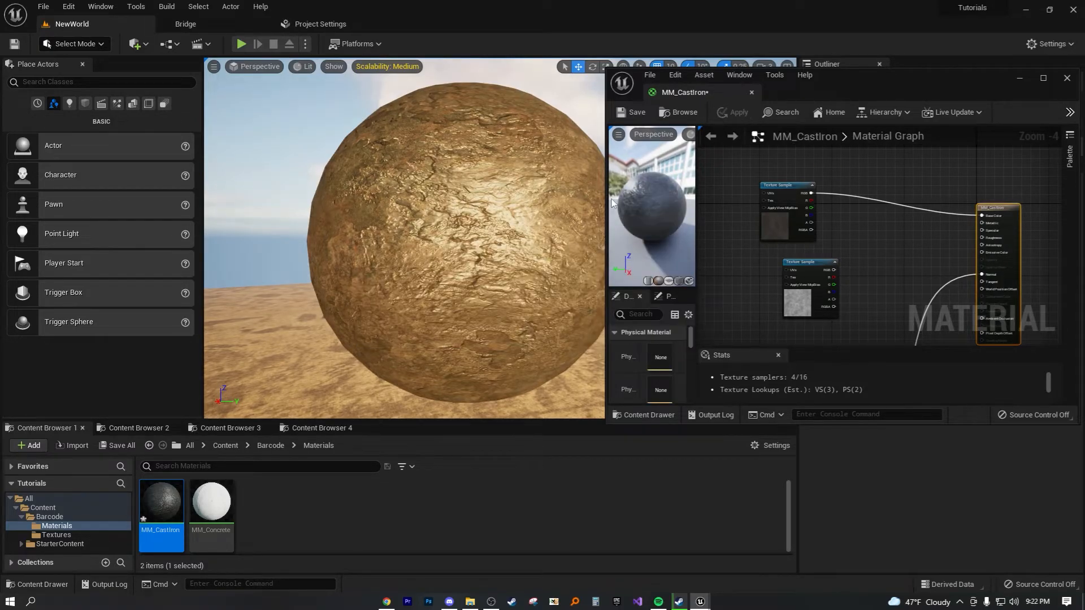
right_drag(477, 268, 413, 236)
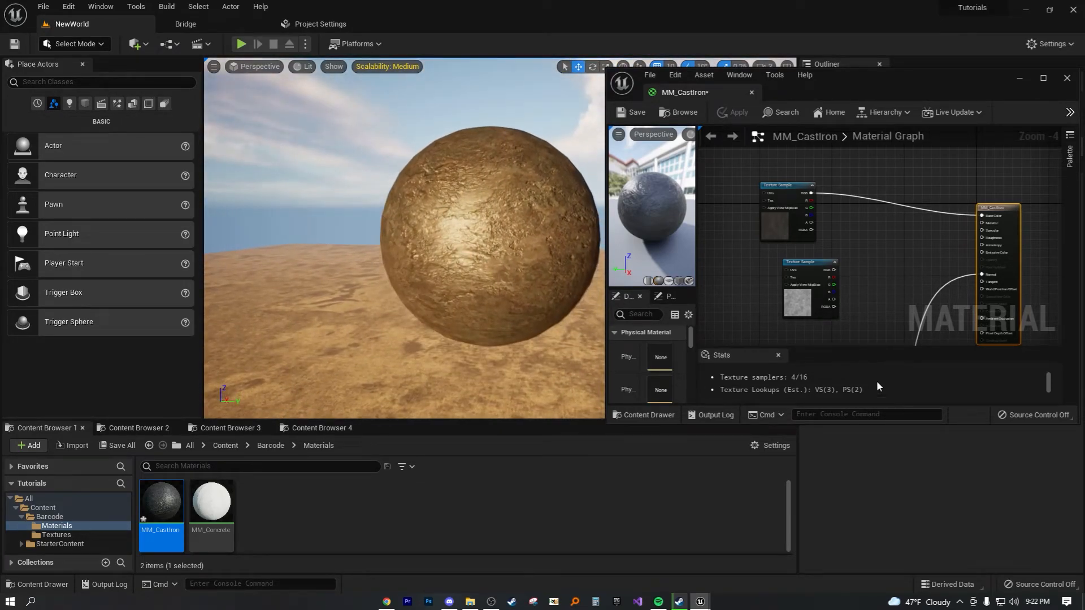
Connect the grey texture sample's RGB output to the material's Metallic input, apply the change to the sphere, and save MM_CastIron
drag(834, 269, 988, 224)
click(733, 112)
mouse_move(515, 250)
right_down()
mouse_move(503, 245)
mouse_move(522, 247)
mouse_move(486, 246)
mouse_move(518, 261)
mouse_move(531, 254)
mouse_move(517, 241)
mouse_move(497, 248)
mouse_move(514, 247)
right_up()
right_drag(809, 319, 863, 247)
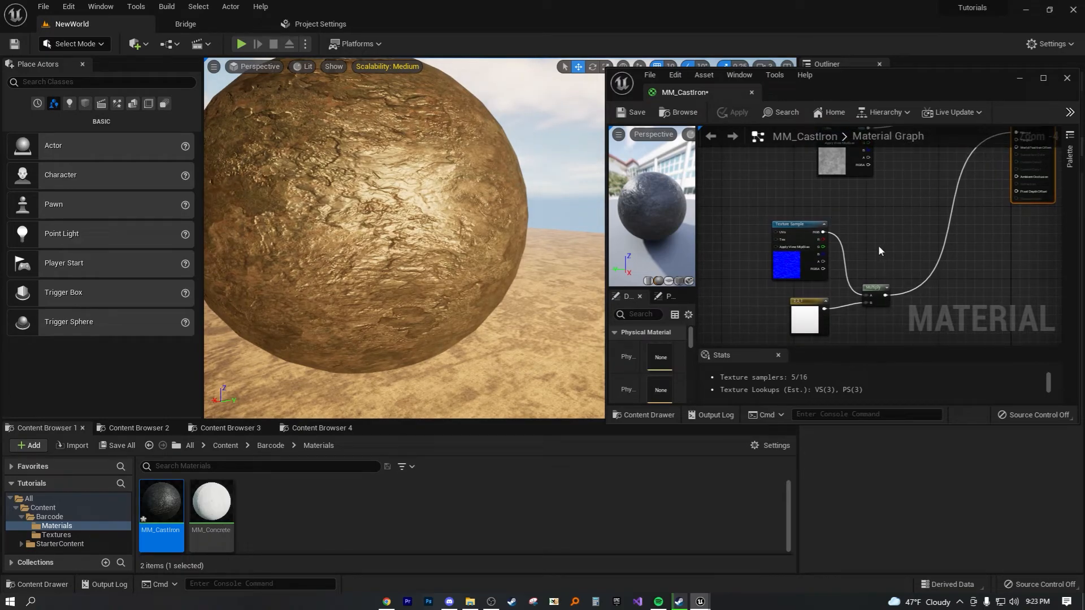
right_drag(442, 263, 437, 261)
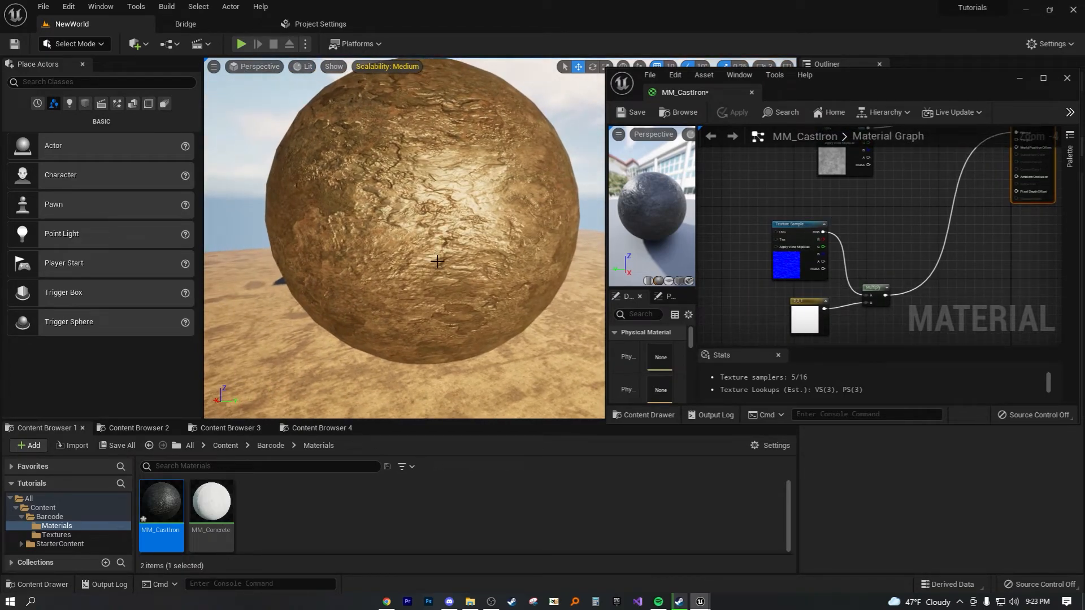
click(631, 112)
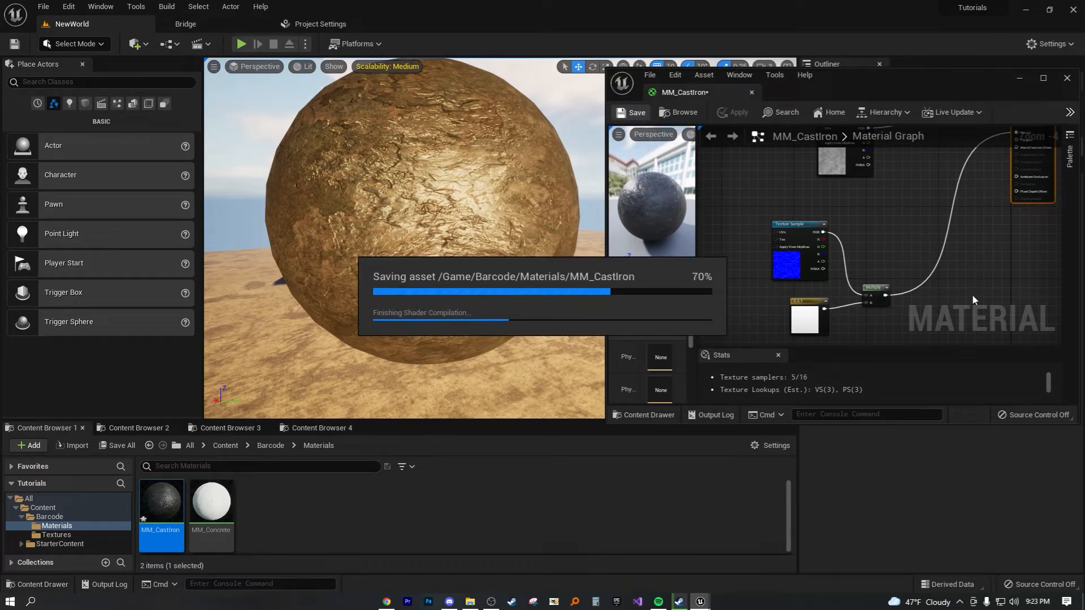
Review the node connections in the MM_CastIron graph, close its material editor, and view the whole sphere in the level
scroll(882, 194, down, 3)
right_drag(882, 194, 861, 269)
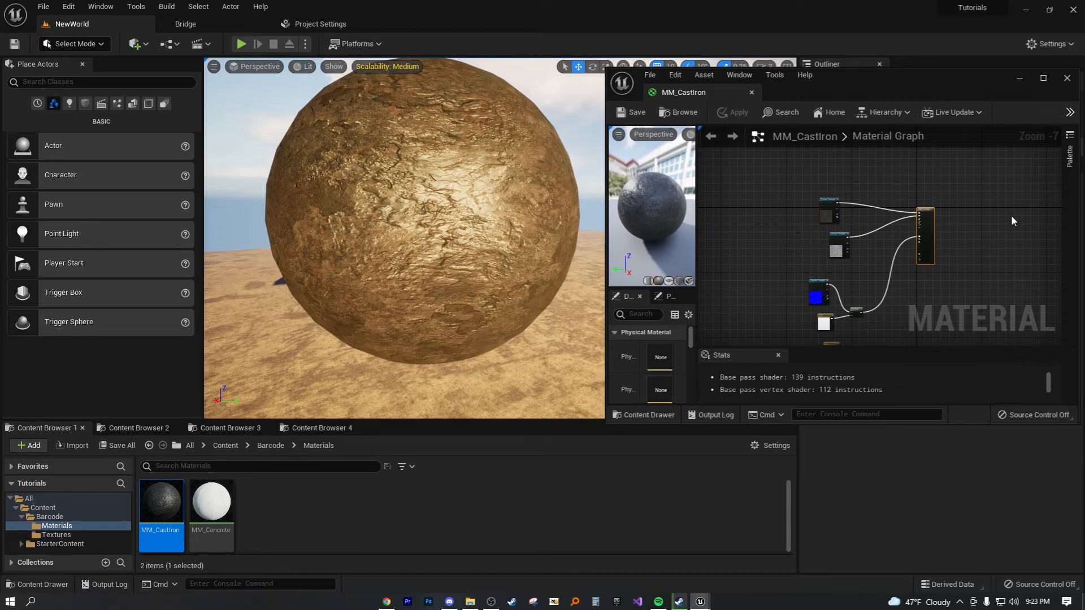
scroll(920, 277, up, 3)
right_drag(920, 284, 984, 182)
right_drag(909, 206, 860, 265)
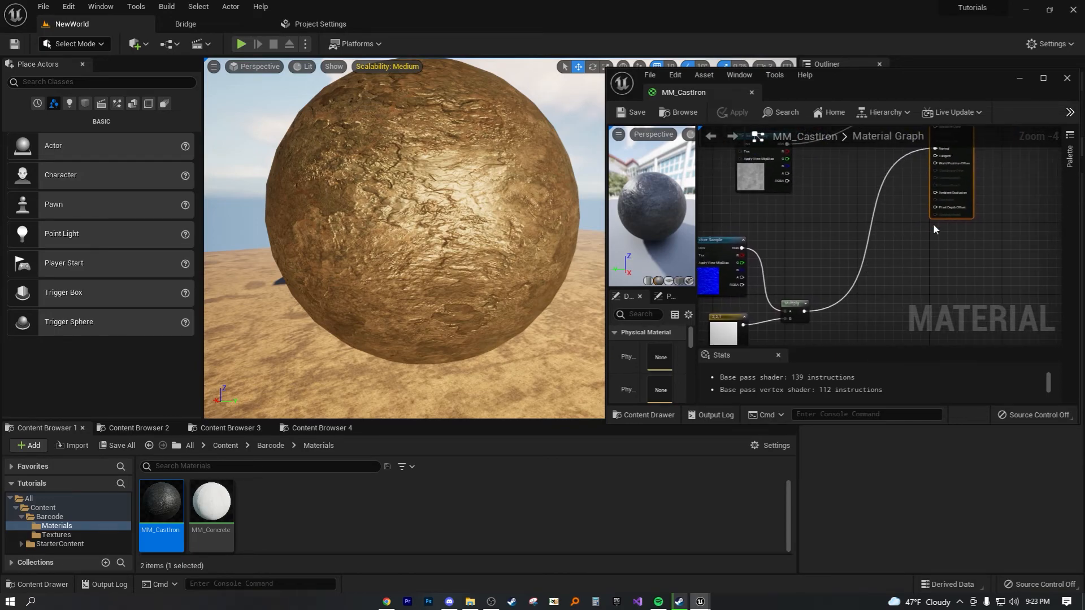
right_drag(934, 223, 937, 242)
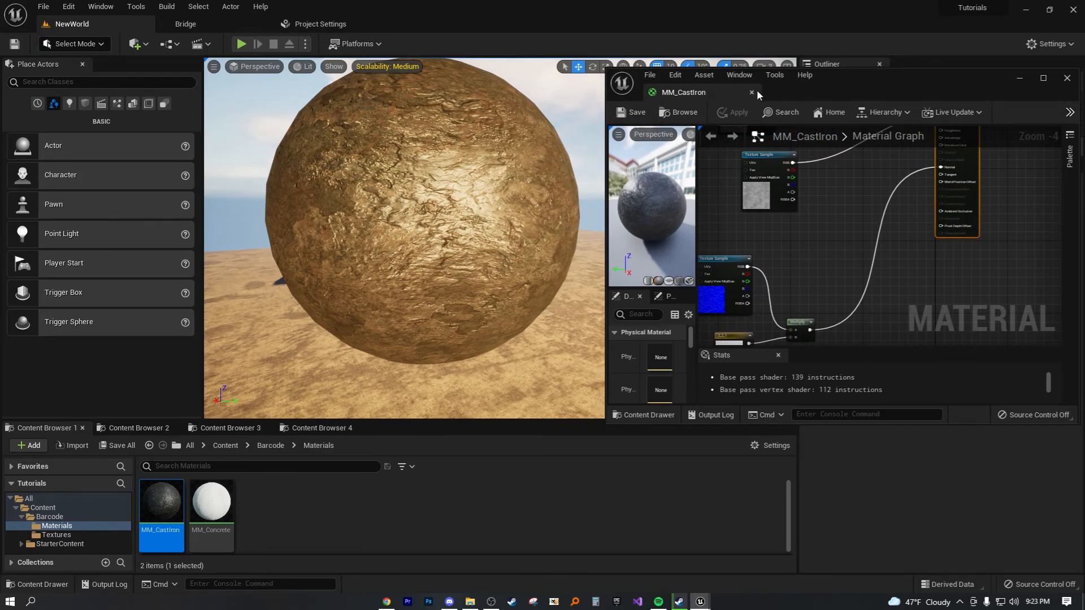
click(1067, 81)
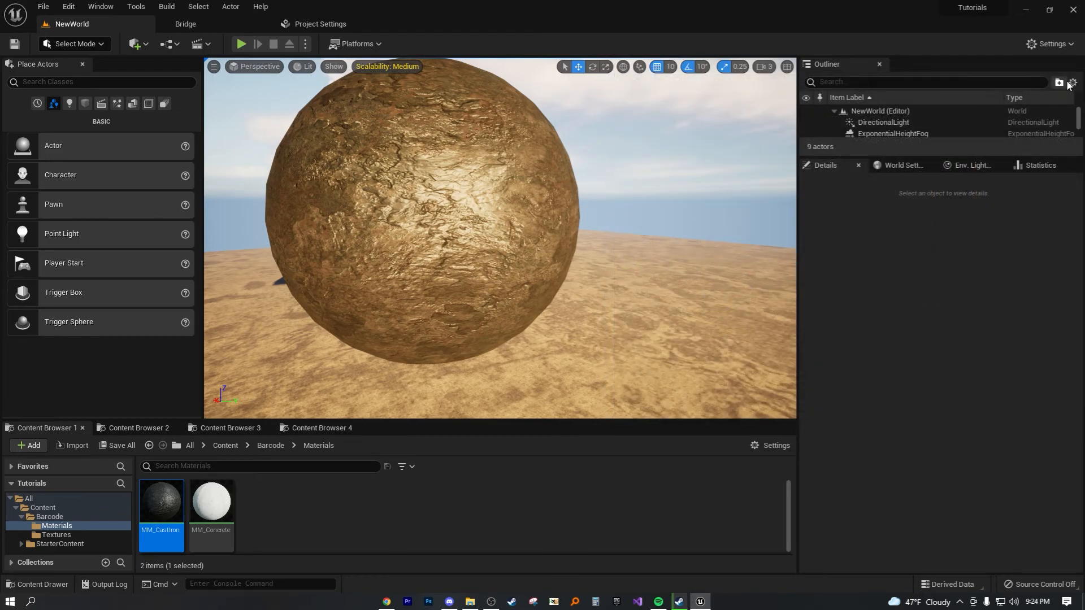
scroll(629, 251, down, 5)
right_drag(627, 250, 593, 255)
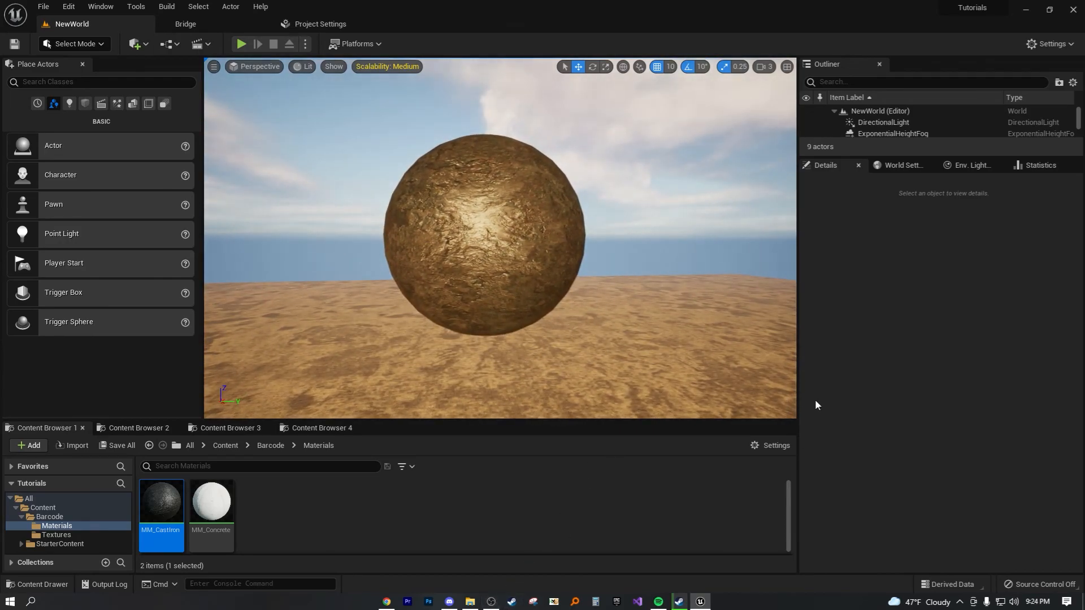